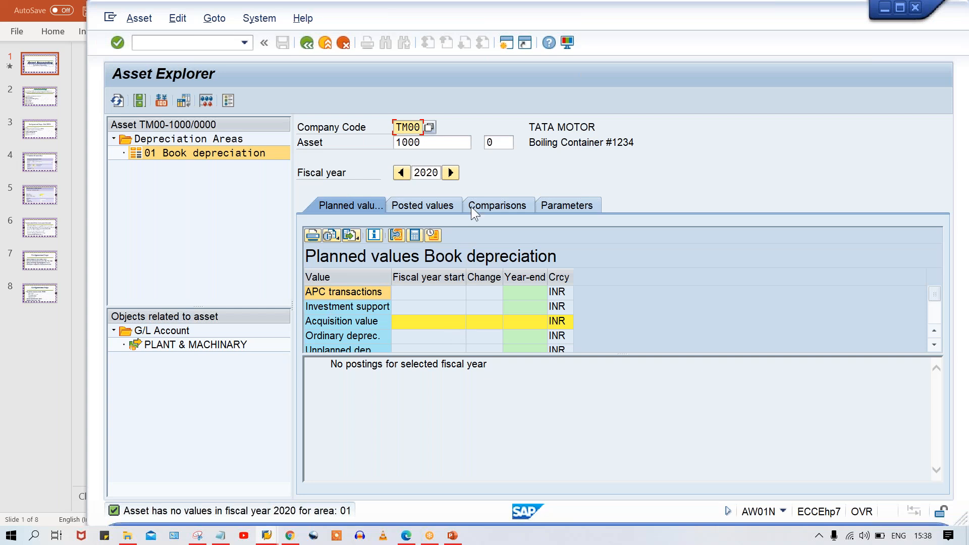
Open a new SAP session window and move it over the Asset Explorer window.
left_click(507, 42)
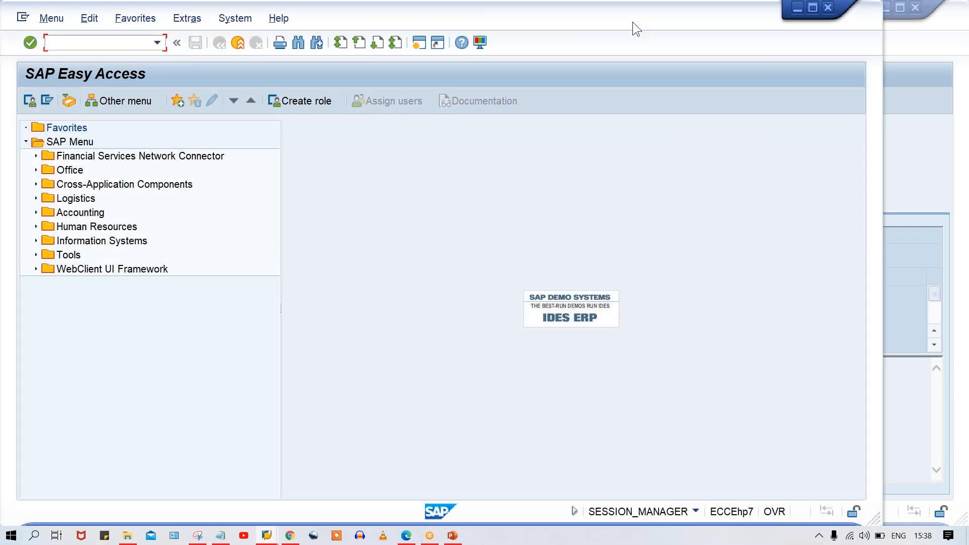
left_click_drag(646, 22, 718, 20)
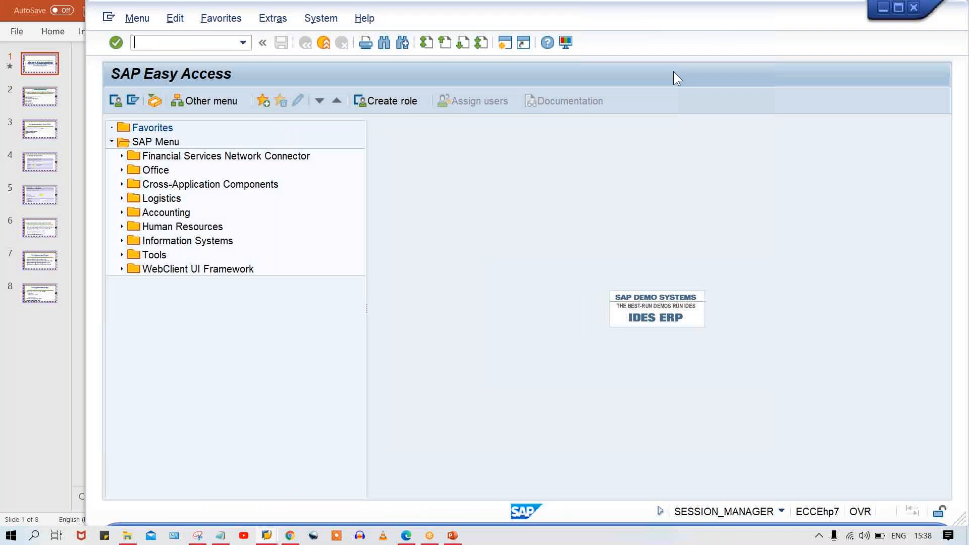
left_click(176, 45)
key("Caps_Lock")
type("F-")
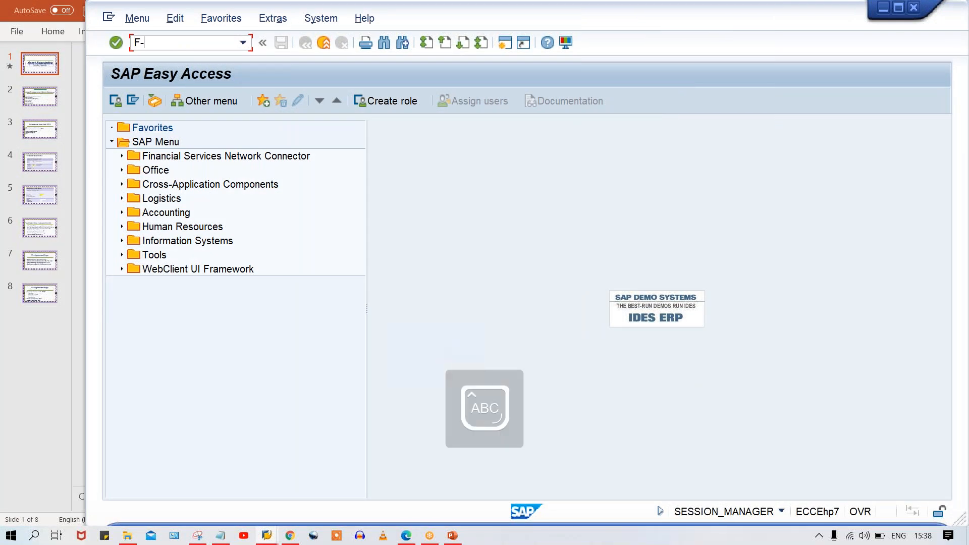
type("90")
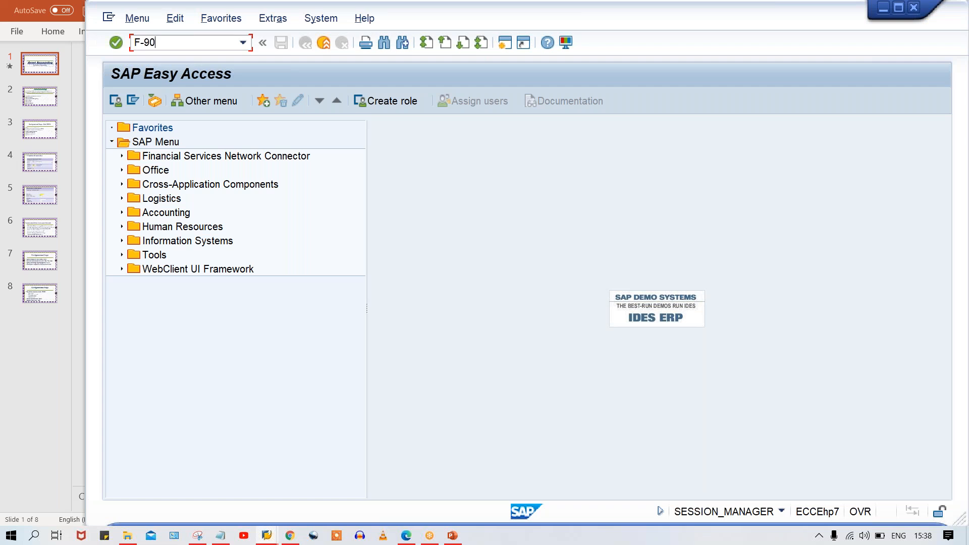
key("BackSpace")
key("BackSpace")
key("BackSpace")
key("BackSpace")
key("alt+Tab")
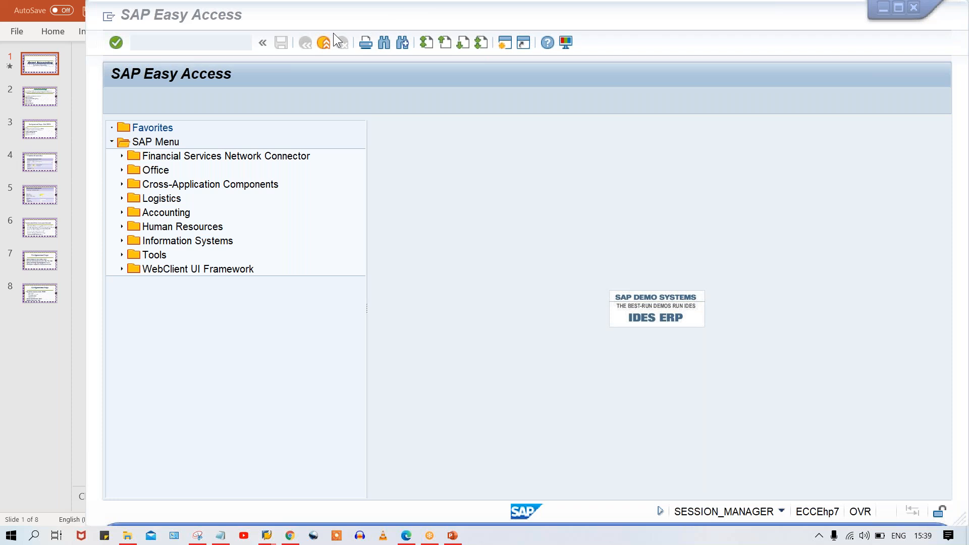
Start transaction F-90 for an asset acquisition from purchase with vendor.
left_click(172, 40)
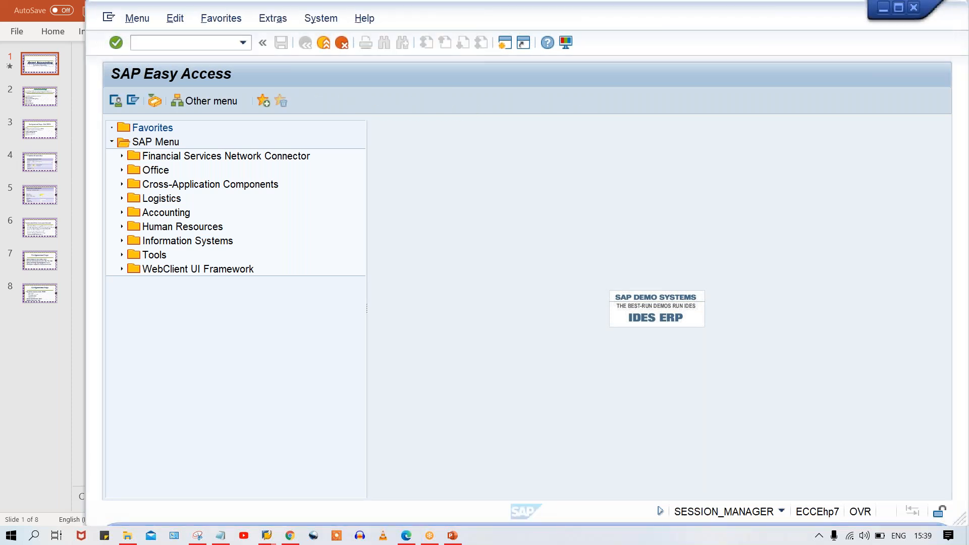
type("F-90")
key("Return")
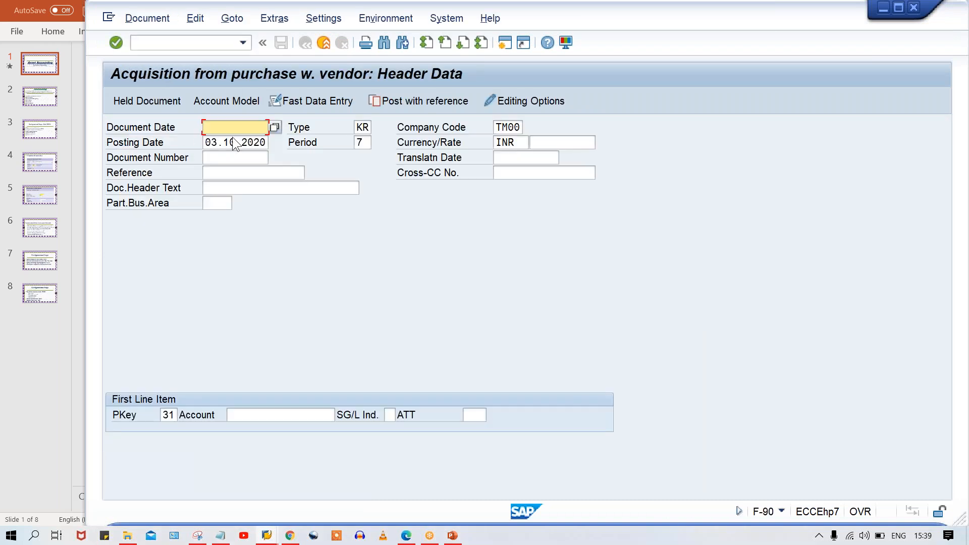
Copy the posting date 03.10.2020 into the document date and check the company code and currency in the header.
left_click(218, 142)
key("ctrl+c")
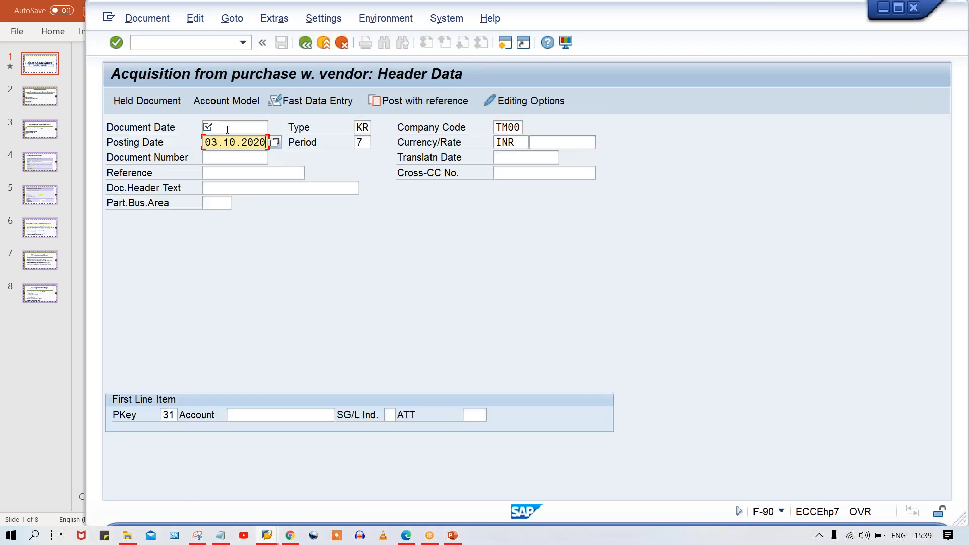
left_click(228, 127)
key("ctrl+v")
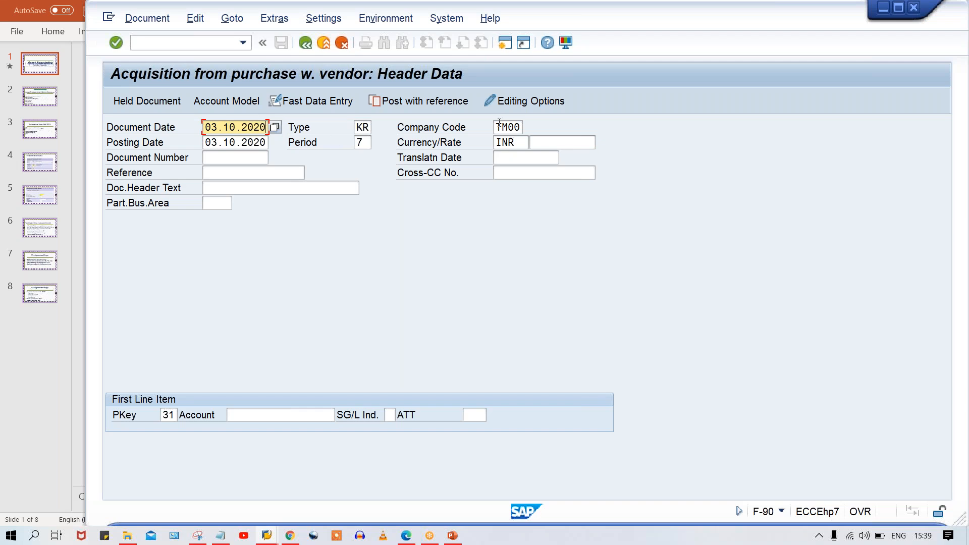
left_click(501, 126)
left_click(515, 141)
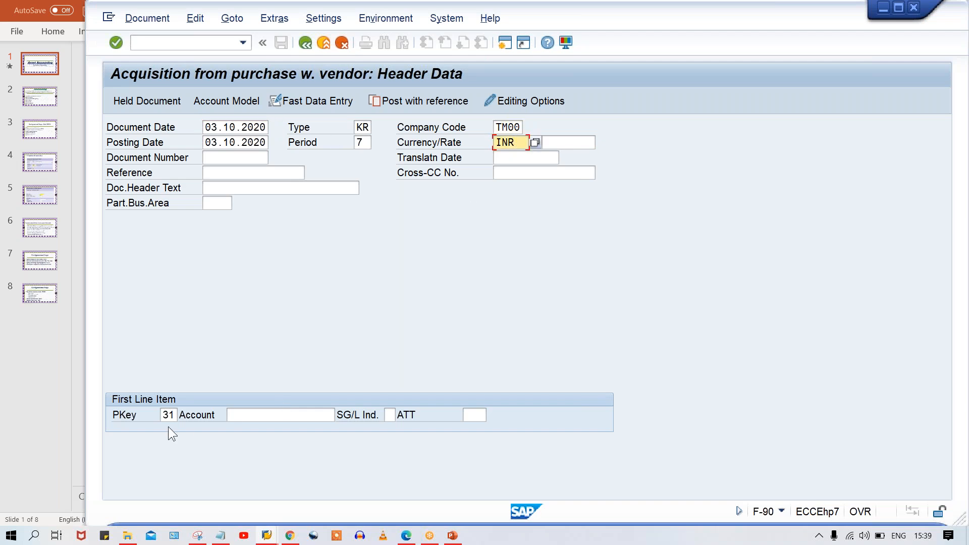
Look up TEST VENDOR_TM00 as the account of the first line item with posting key 31 and continue to the vendor item.
left_click(158, 417)
left_click(263, 416)
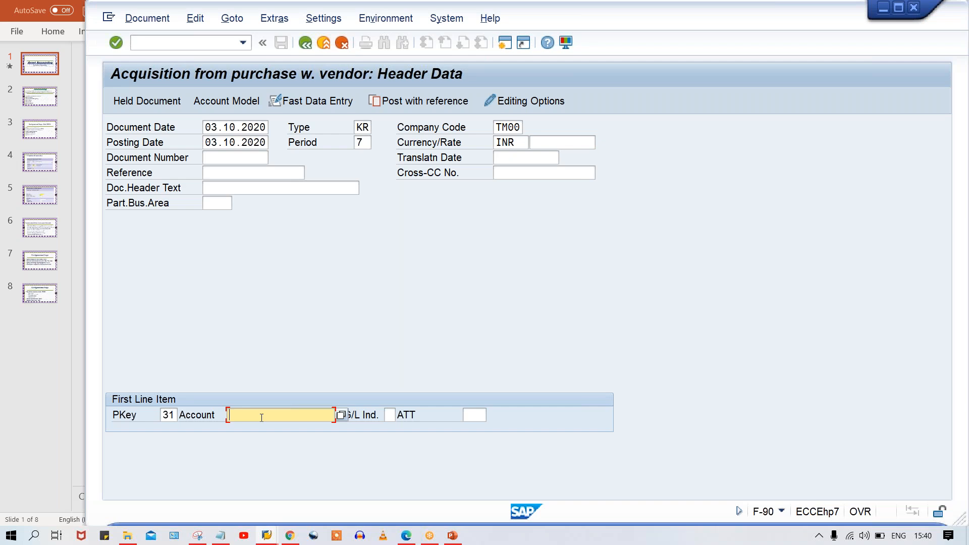
left_click(161, 414)
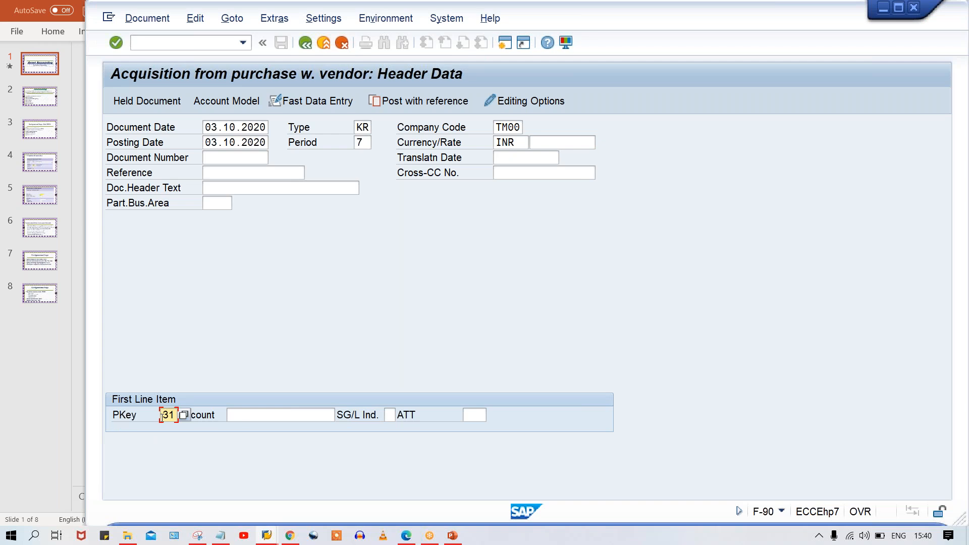
left_click(293, 413)
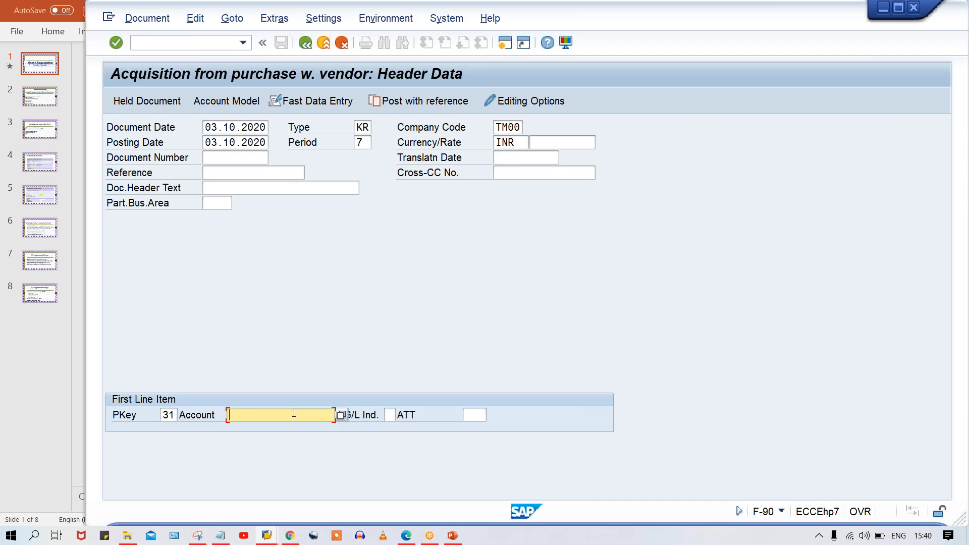
left_click(341, 416)
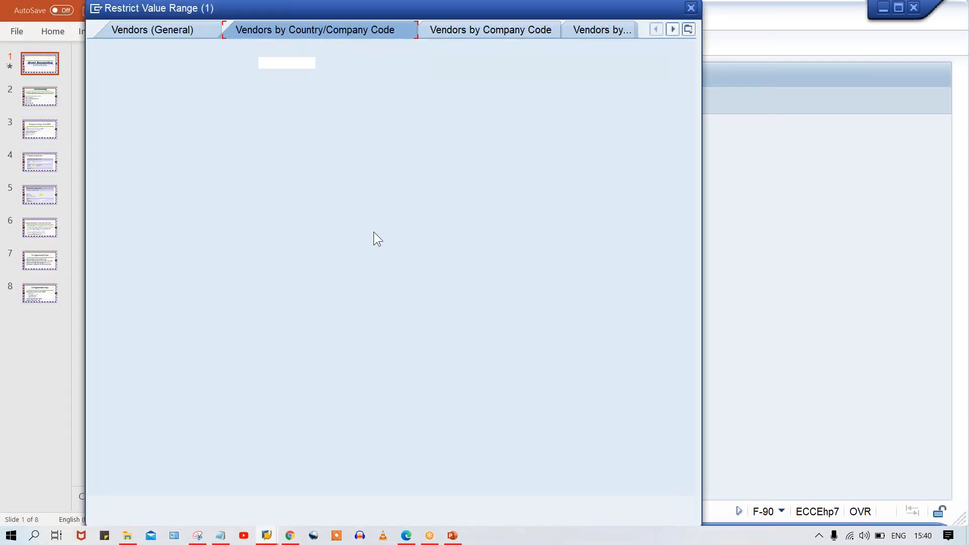
left_click(301, 224)
key("Return")
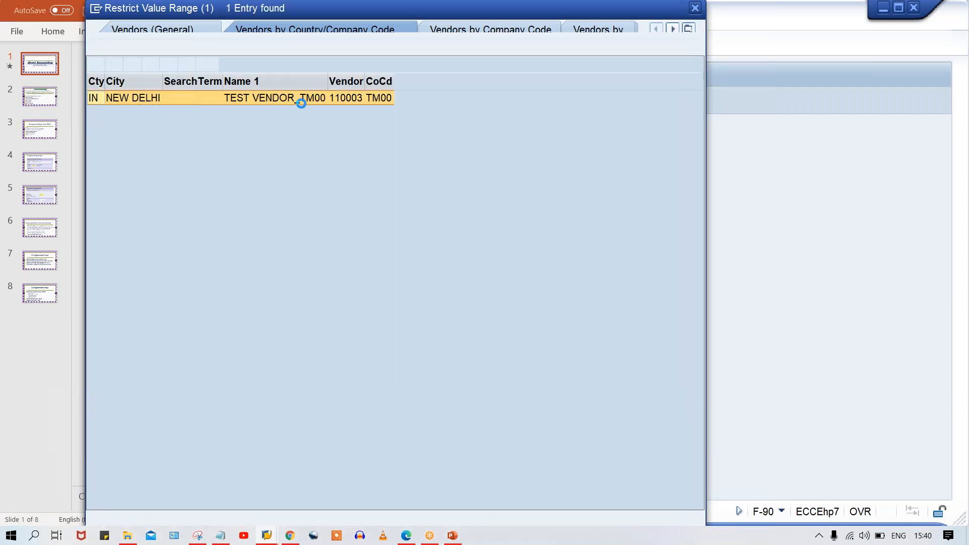
double_click(282, 98)
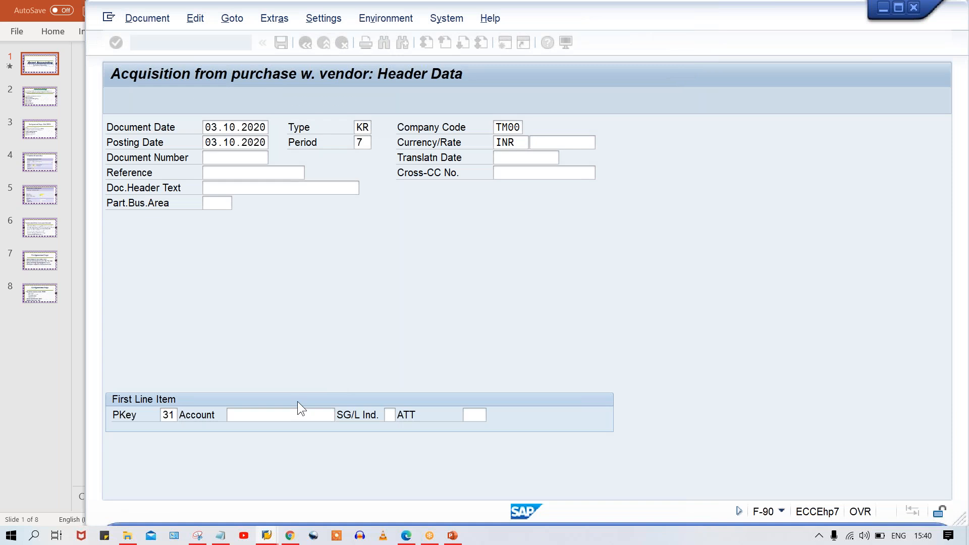
key("Return")
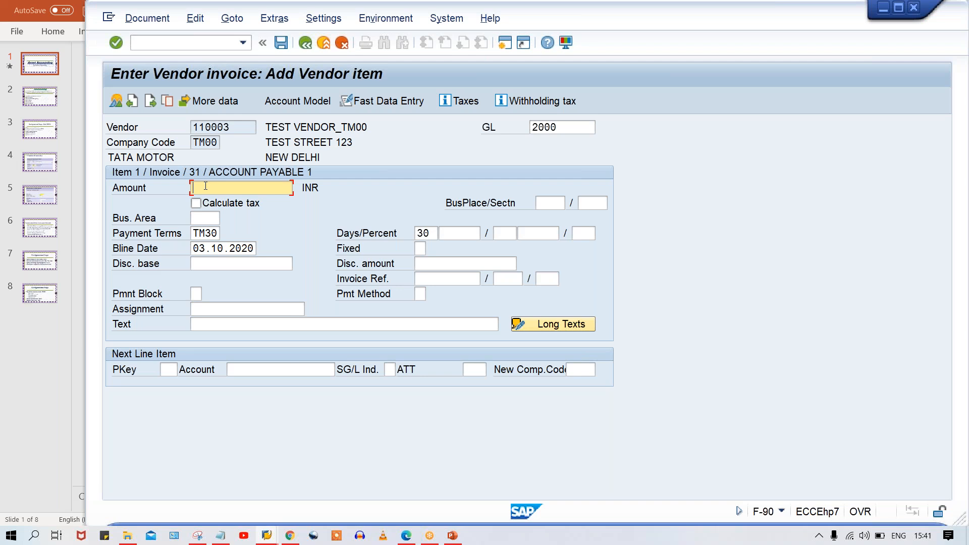
Set the vendor item's amount to 1000 INR and its text to "Asset acquisition".
type("1000")
left_click(235, 324)
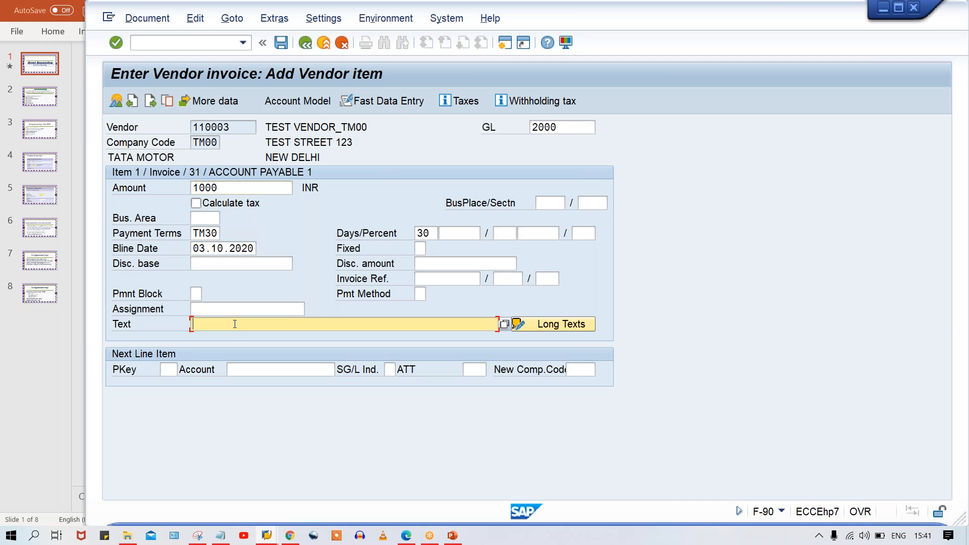
type("A")
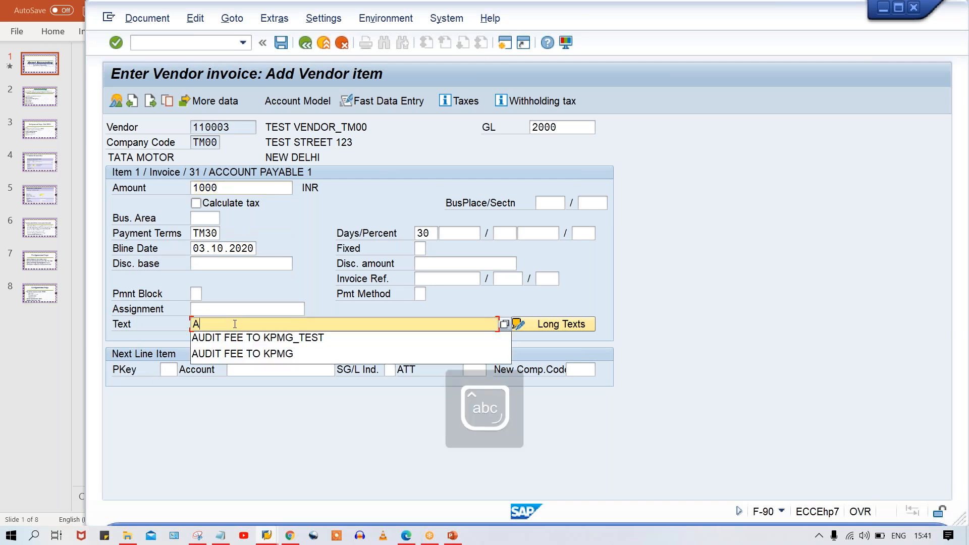
type("sset acquisition")
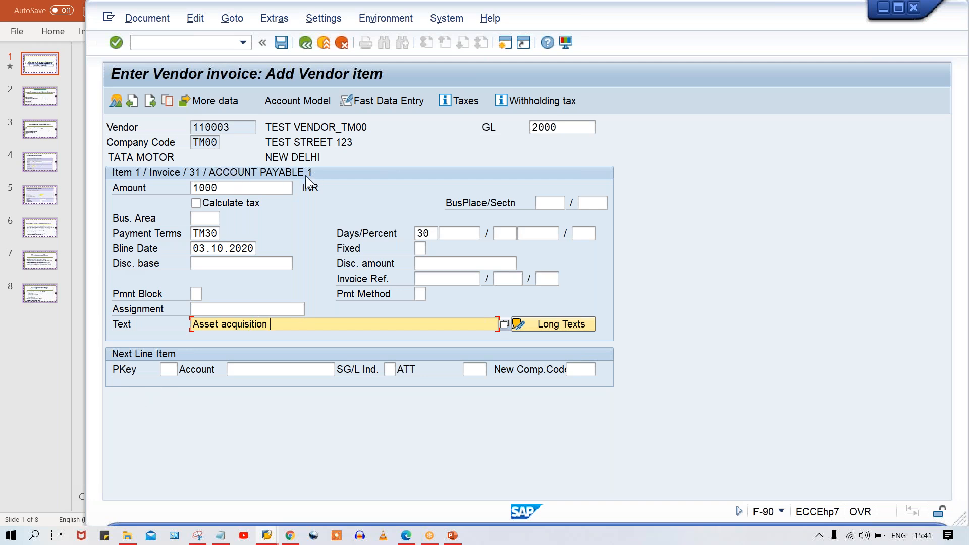
Enter asset 1000 as the account of the next line item.
left_click(168, 369)
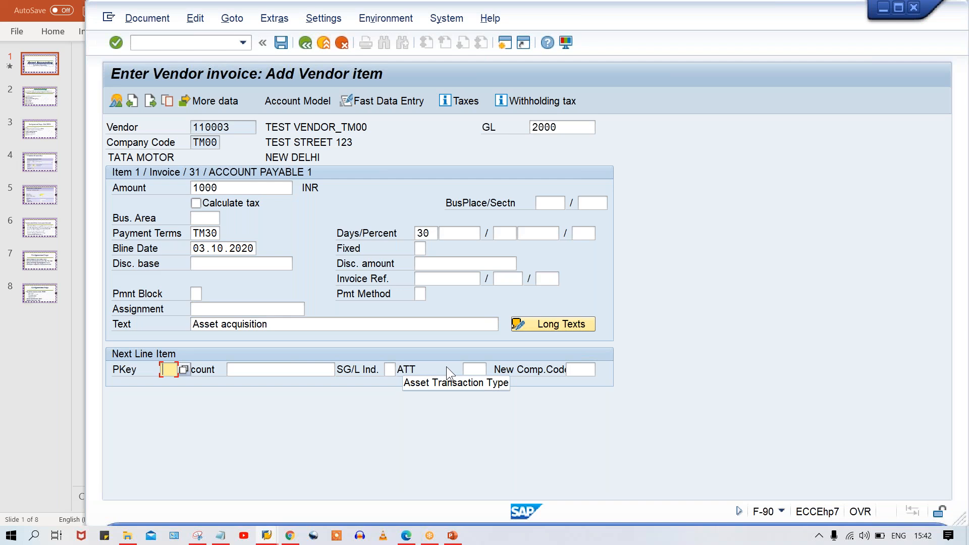
key("Tab")
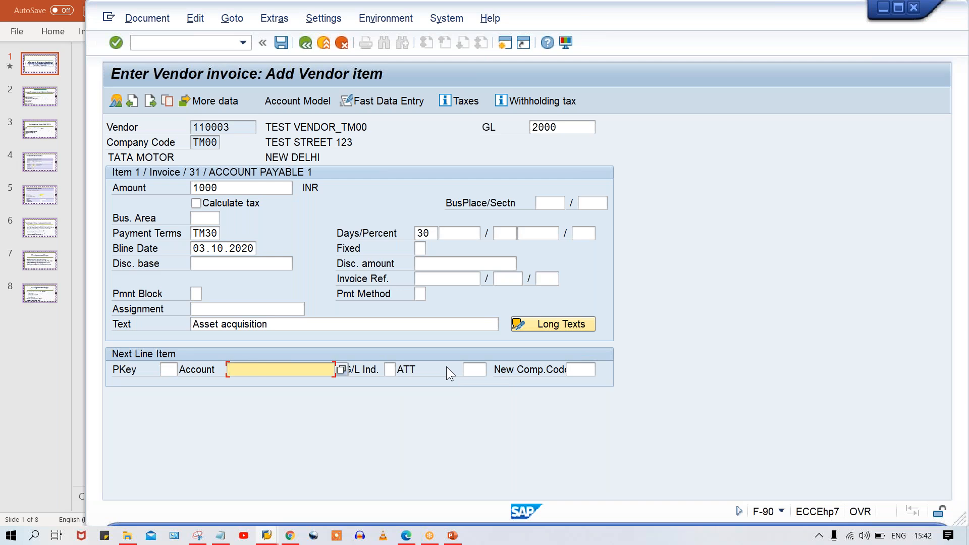
type("1000")
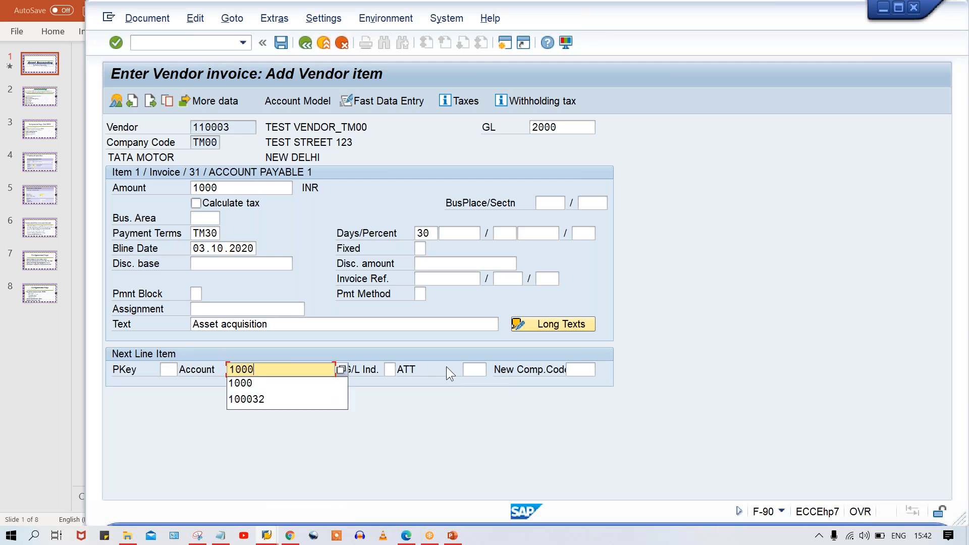
left_click(352, 470)
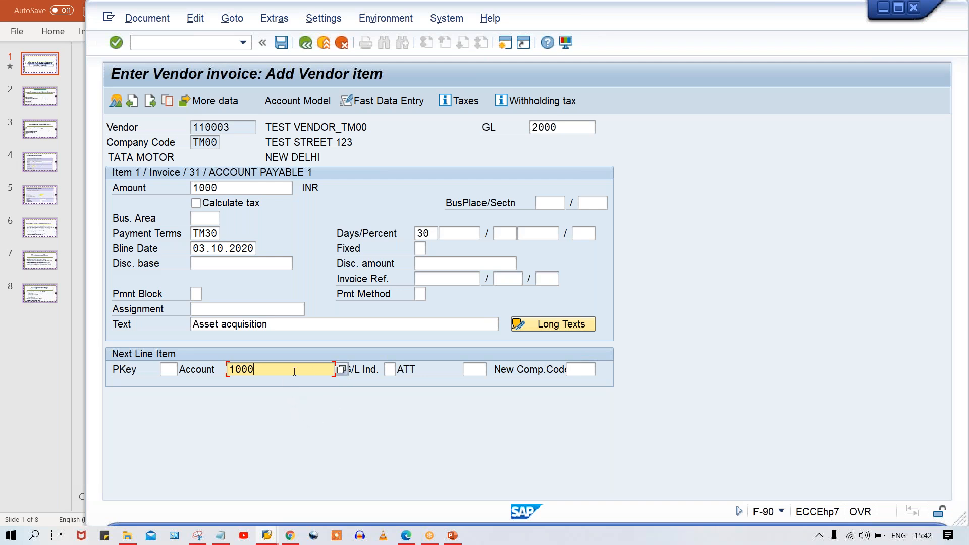
Browse the possible posting keys for the next line item and compare Debit asset (70) with Credit asset (75).
left_click(168, 369)
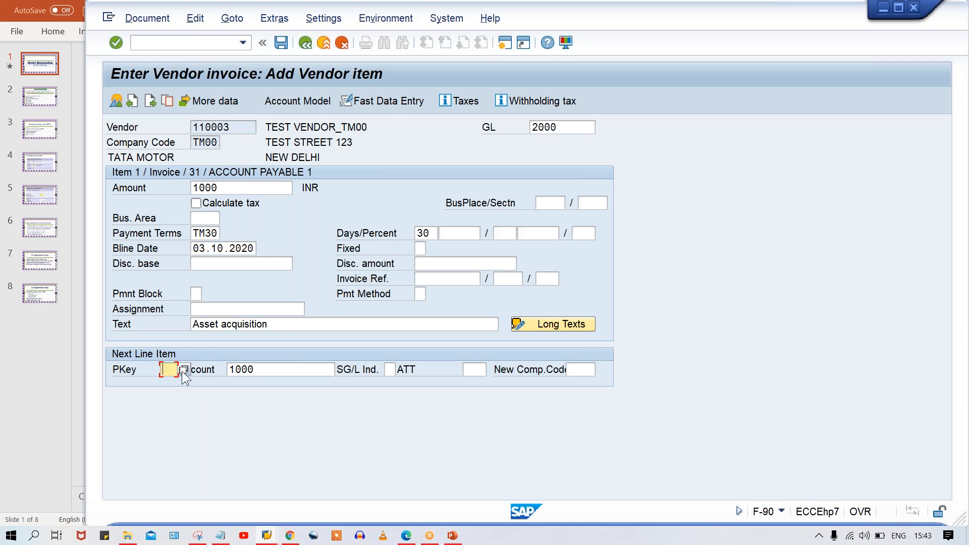
left_click(184, 371)
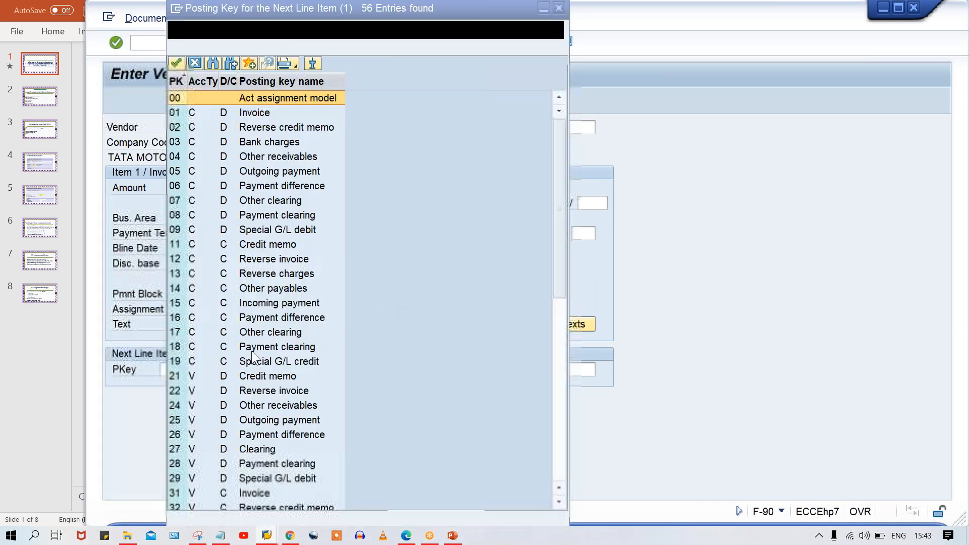
scroll(256, 352, "down", 4)
left_click(257, 352)
scroll(257, 352, "down", 5)
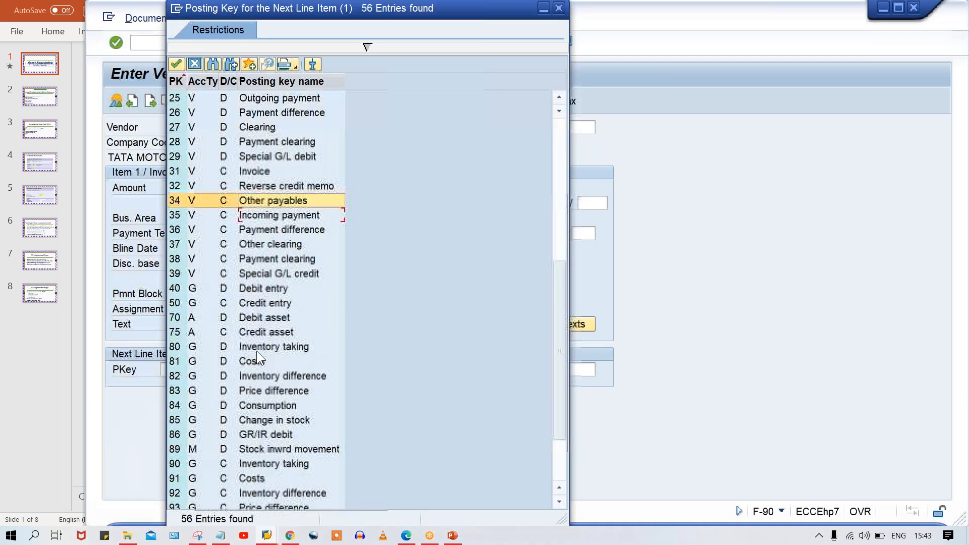
left_click(278, 216)
left_click(268, 233)
left_click(183, 246)
left_click(180, 231)
left_click(188, 244)
left_click(187, 233)
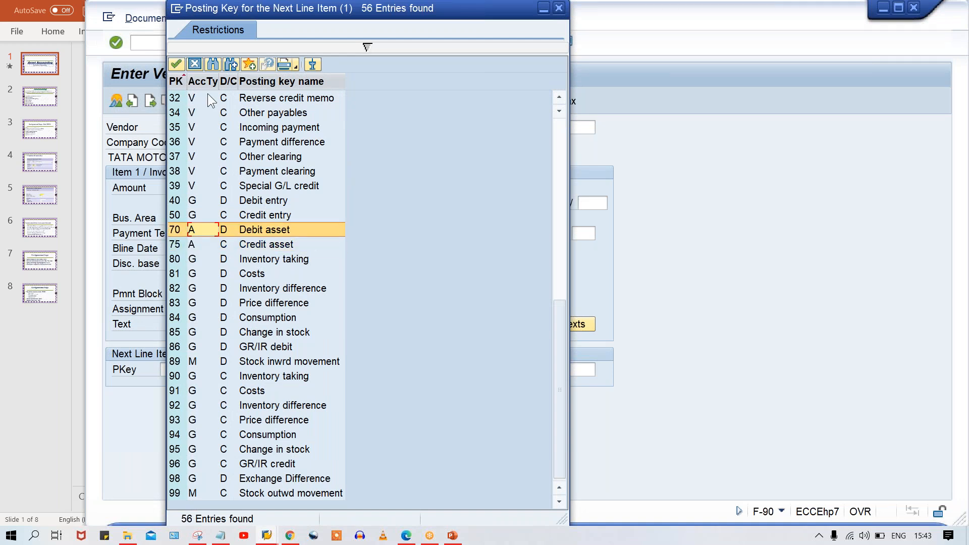
left_click(193, 245)
left_click(192, 233)
left_click(190, 239)
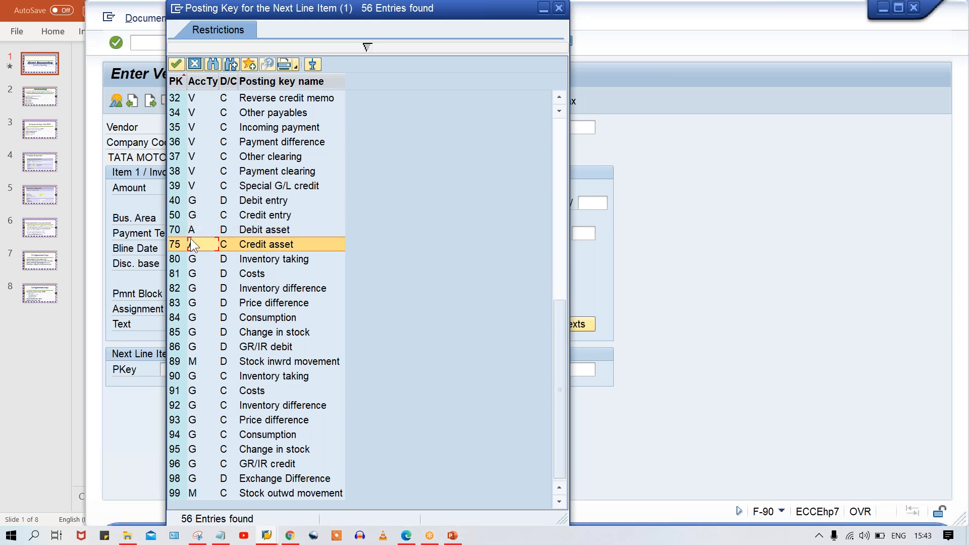
left_click(190, 229)
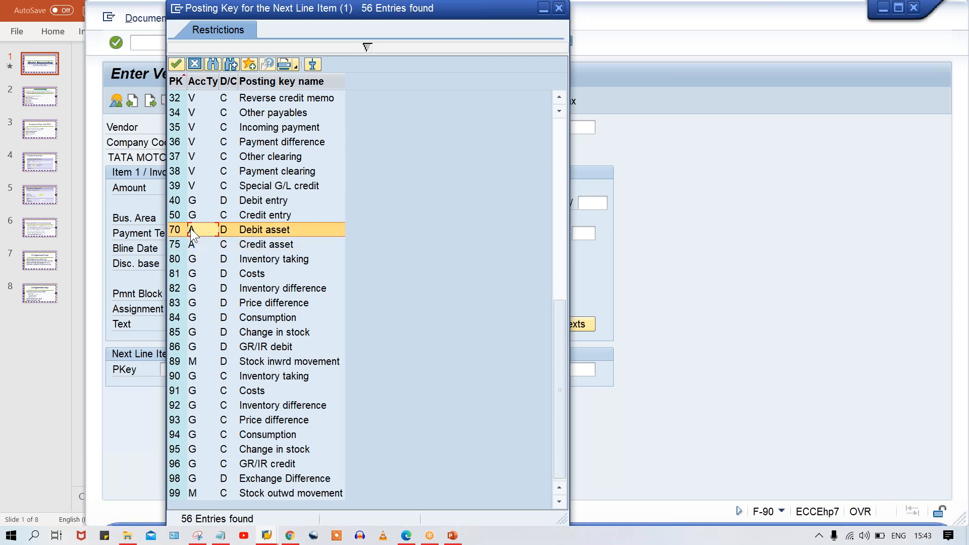
Set the next line item's posting key to 70 (Debit asset) from the list of possible keys.
scroll(192, 232, "up", 5)
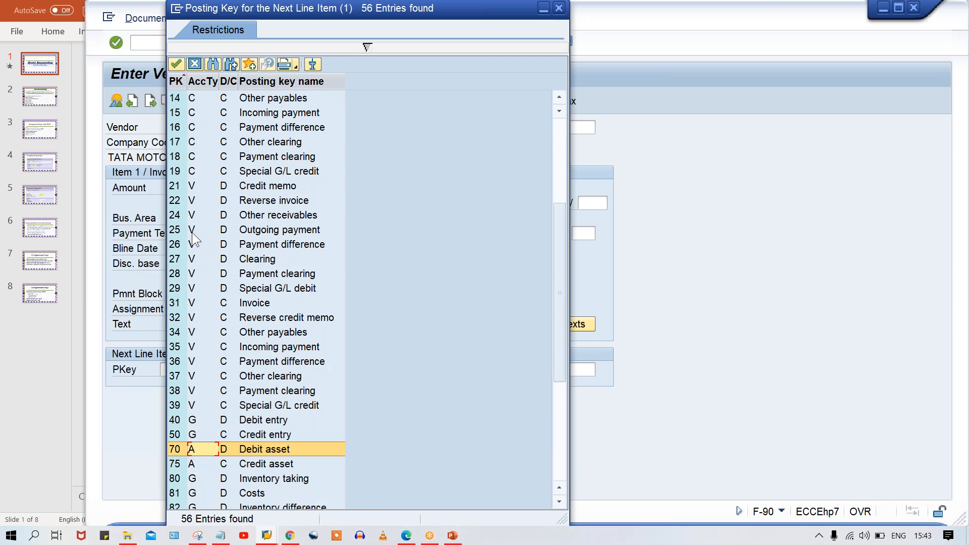
scroll(192, 232, "down", 5)
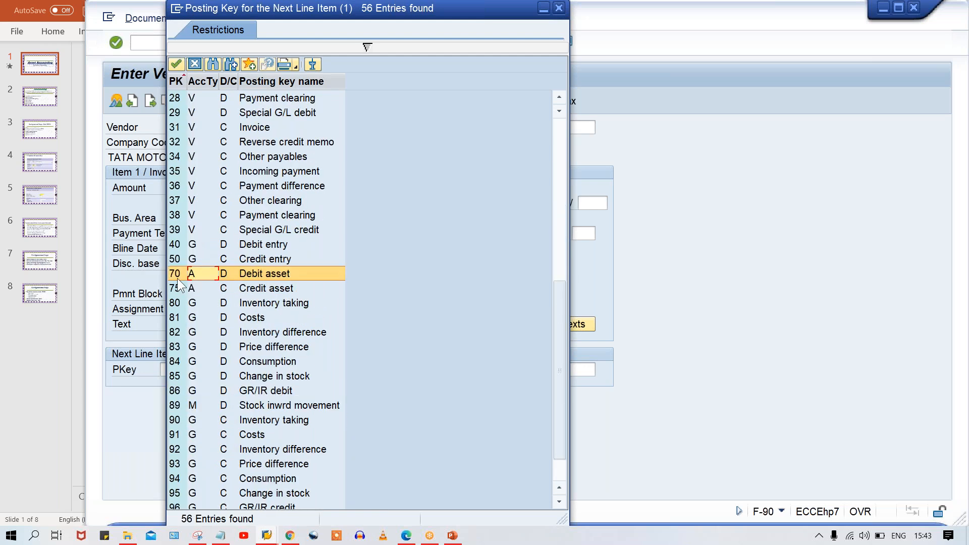
left_click(175, 293)
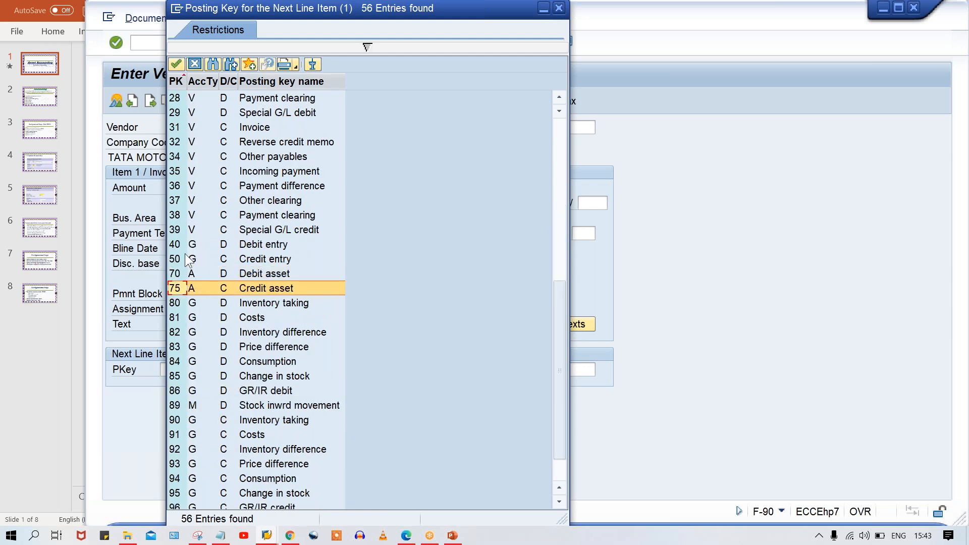
left_click(174, 275)
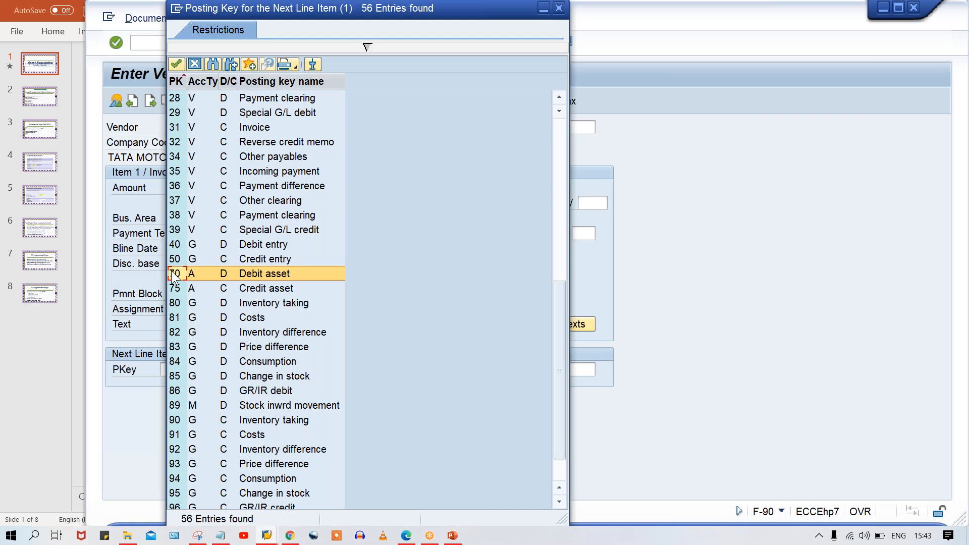
double_click(174, 275)
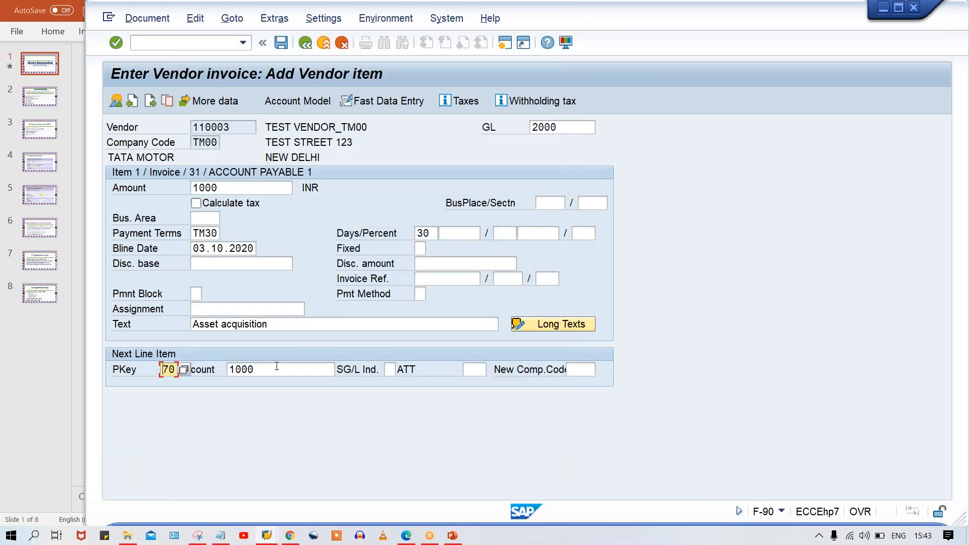
Set the asset transaction type of the next line item to 100.
left_click(274, 368)
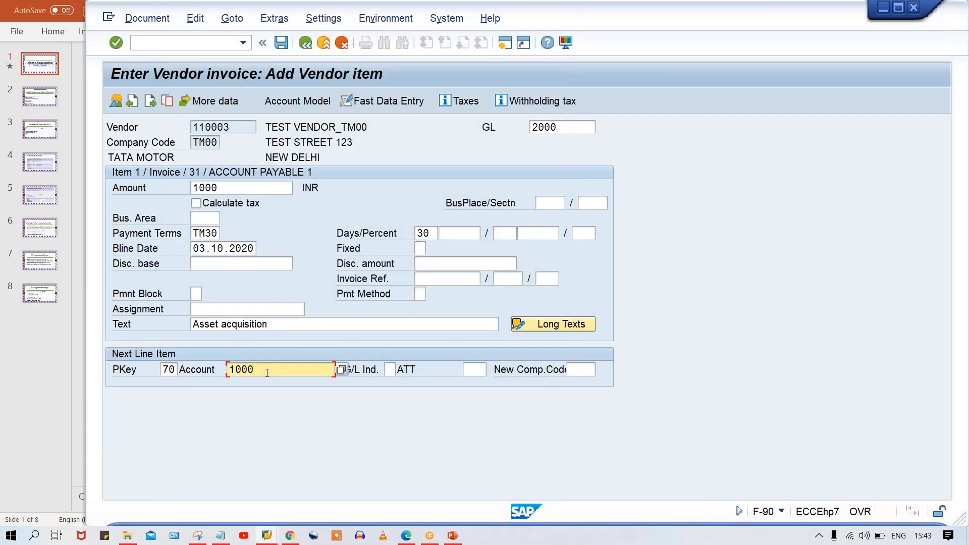
left_click(479, 369)
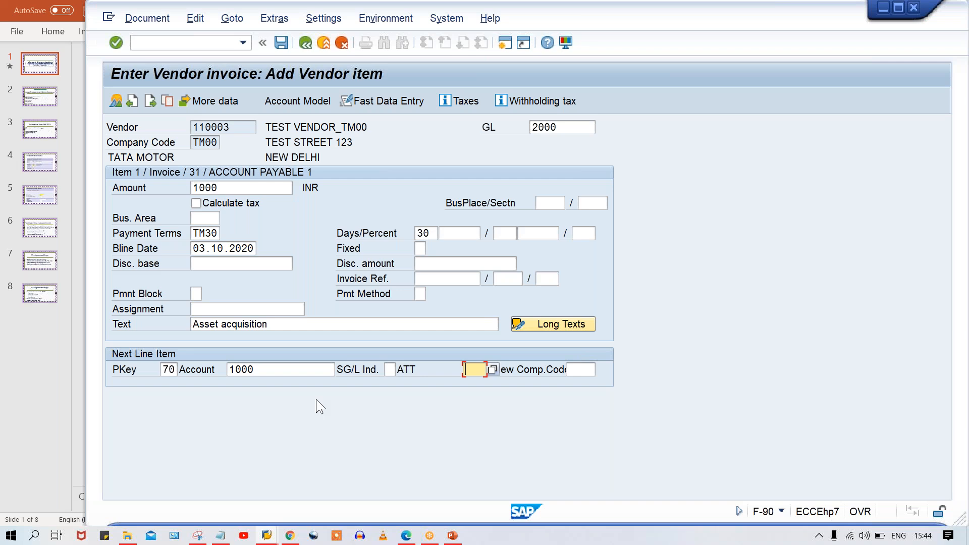
type("100")
Start transaction F-90 in a new session opened from Asset Explorer and check the document type in its header data.
mouse_move(267, 535)
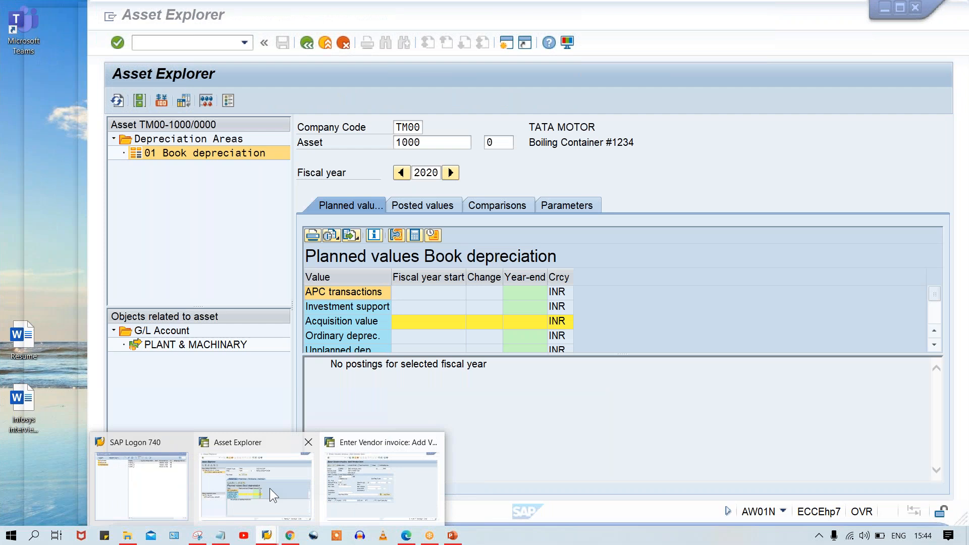
left_click(270, 488)
left_click(507, 43)
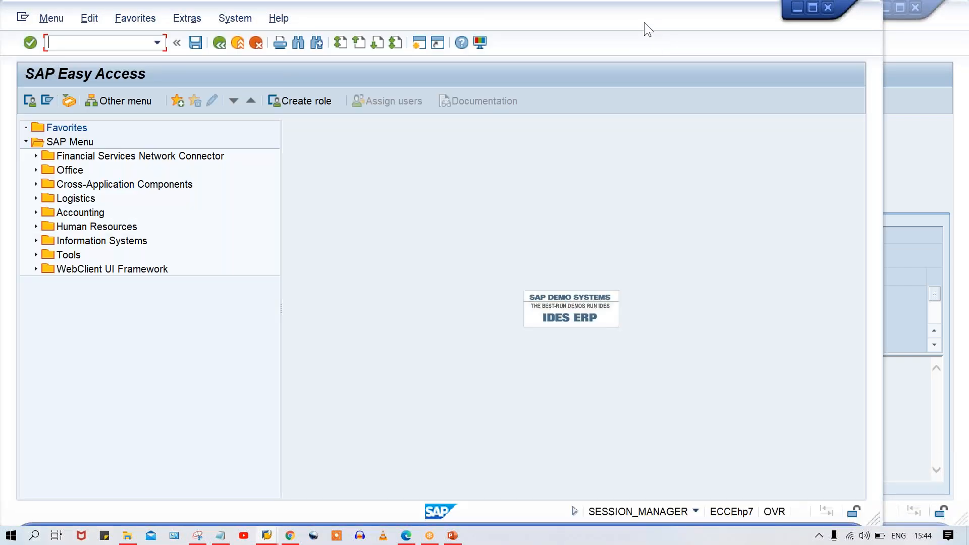
left_click_drag(644, 22, 726, 22)
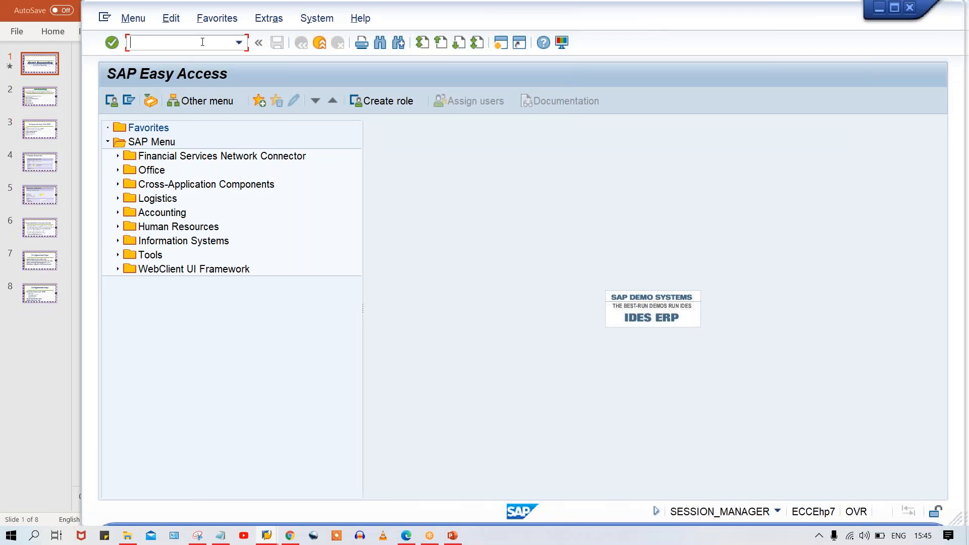
type("f-90")
key("Return")
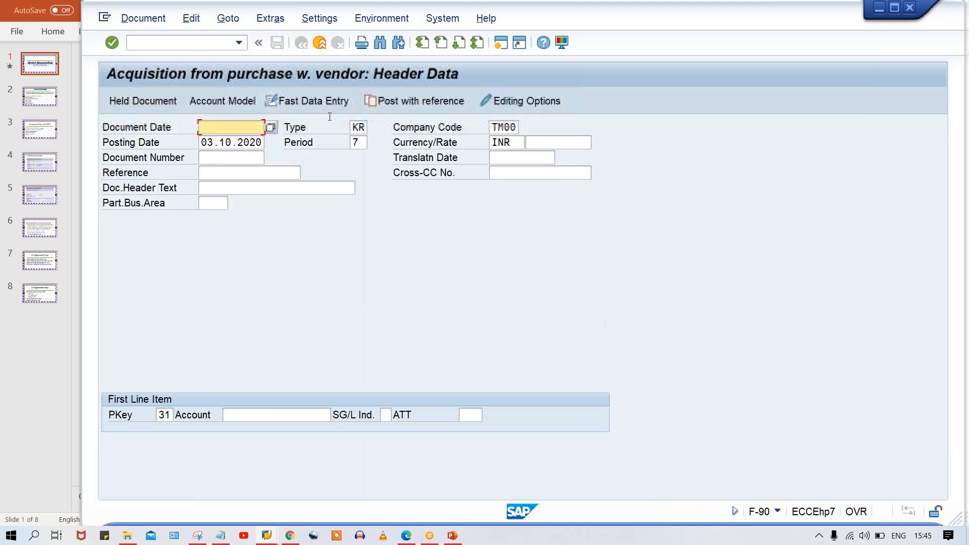
left_click(353, 127)
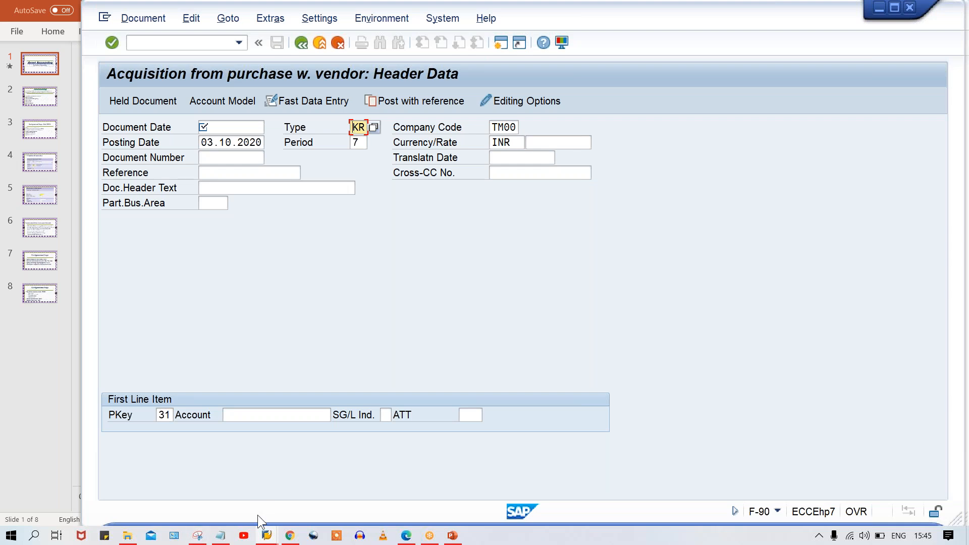
Switch back to the vendor invoice session, choose transaction type 100 (External asset acquisition) from the possible entries and continue to the asset item.
mouse_move(266, 536)
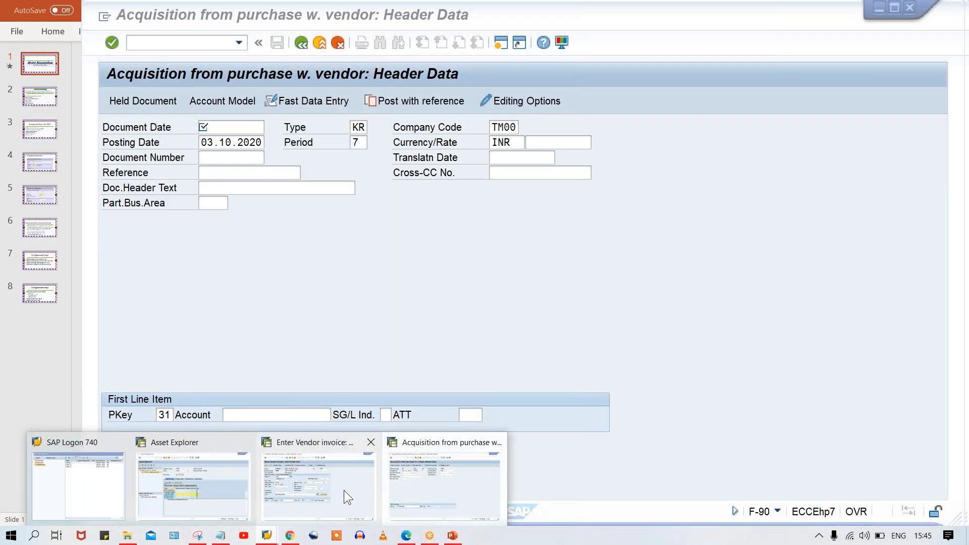
left_click(343, 490)
left_click(466, 370)
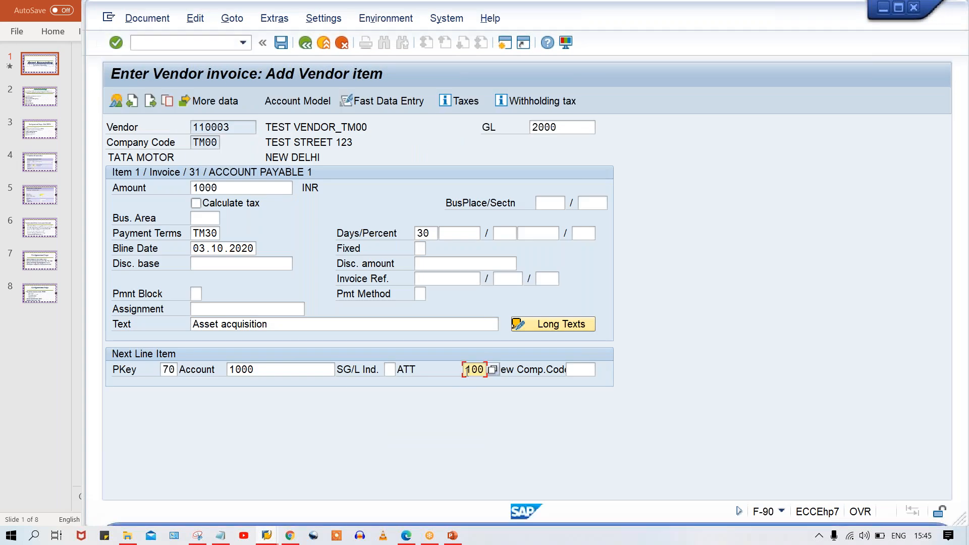
left_click(493, 371)
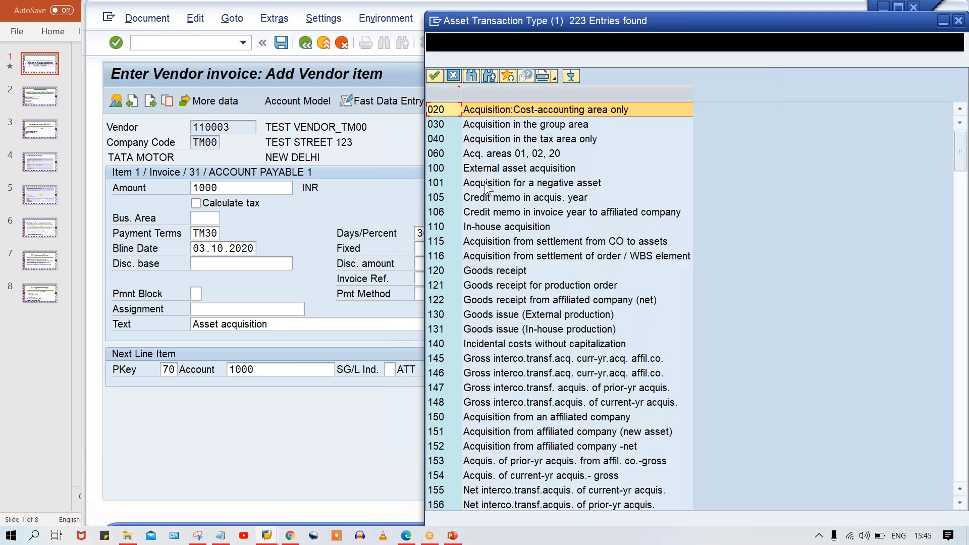
left_click(477, 171)
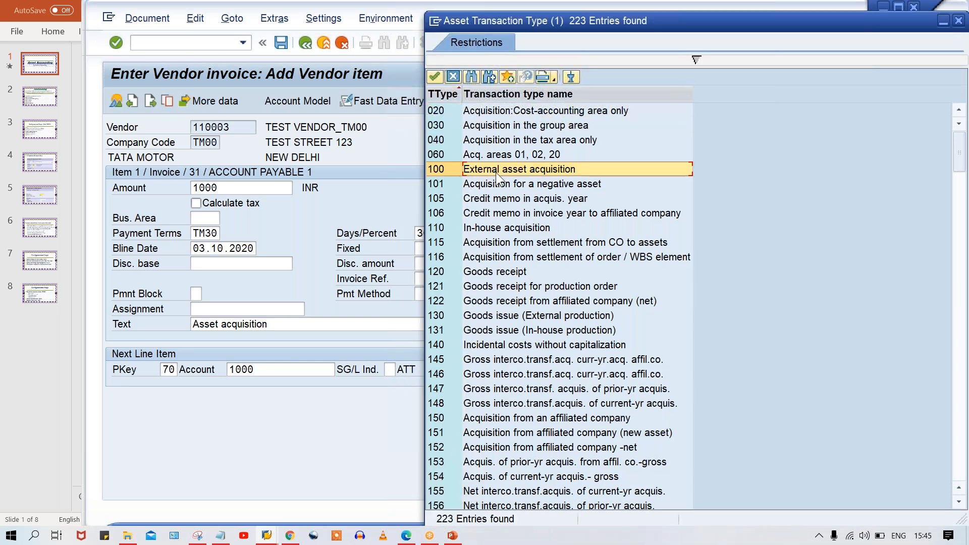
double_click(531, 169)
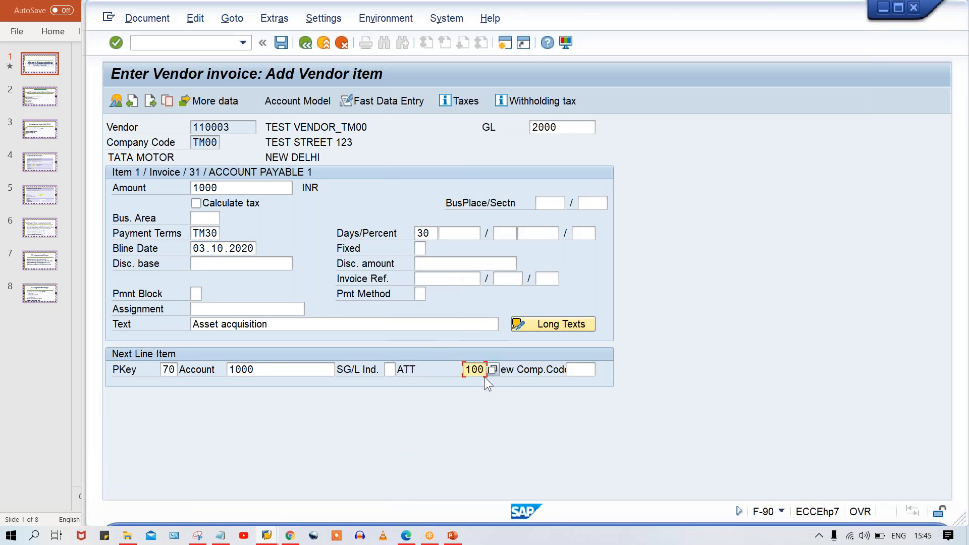
key("Return")
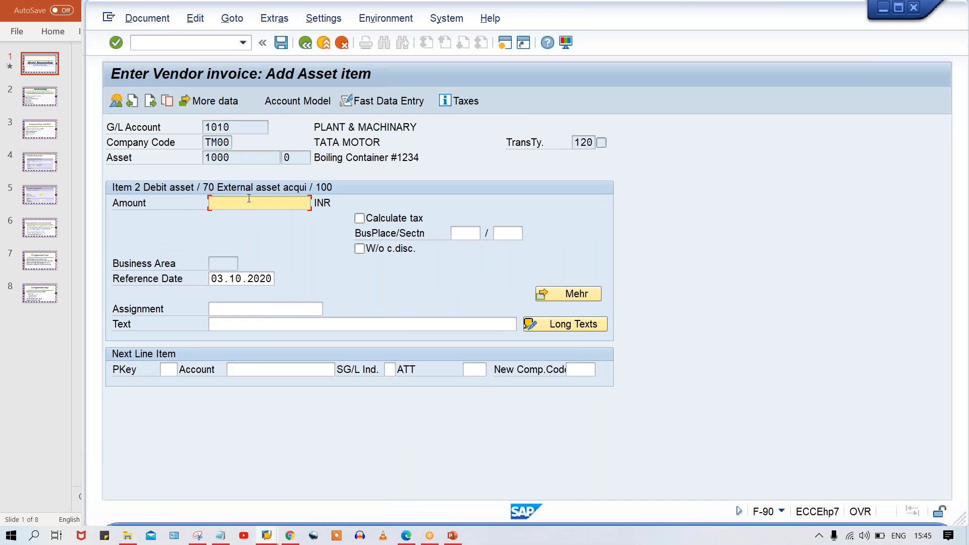
Set the asset item's amount to * and its text to + to take over the vendor item's values.
type("*")
left_click(255, 327)
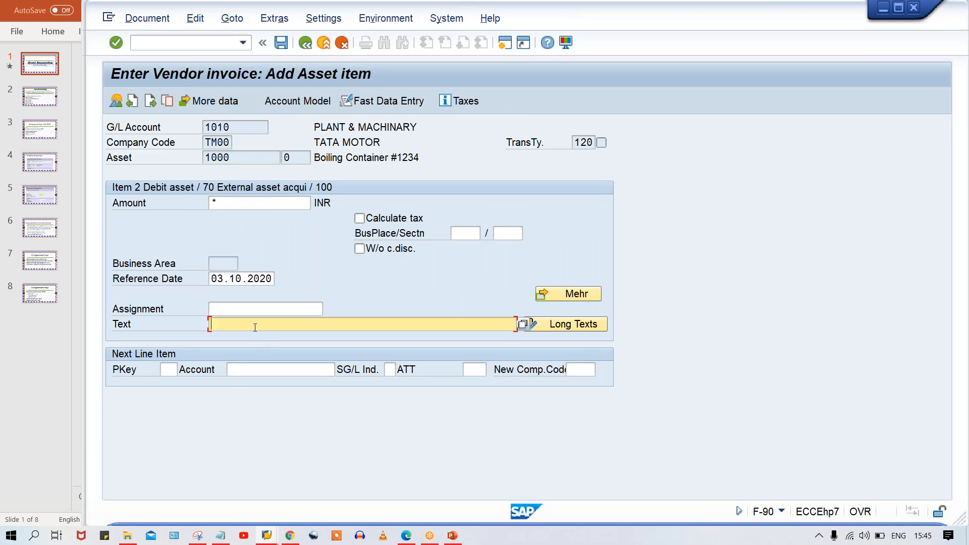
type("+")
left_click(232, 204)
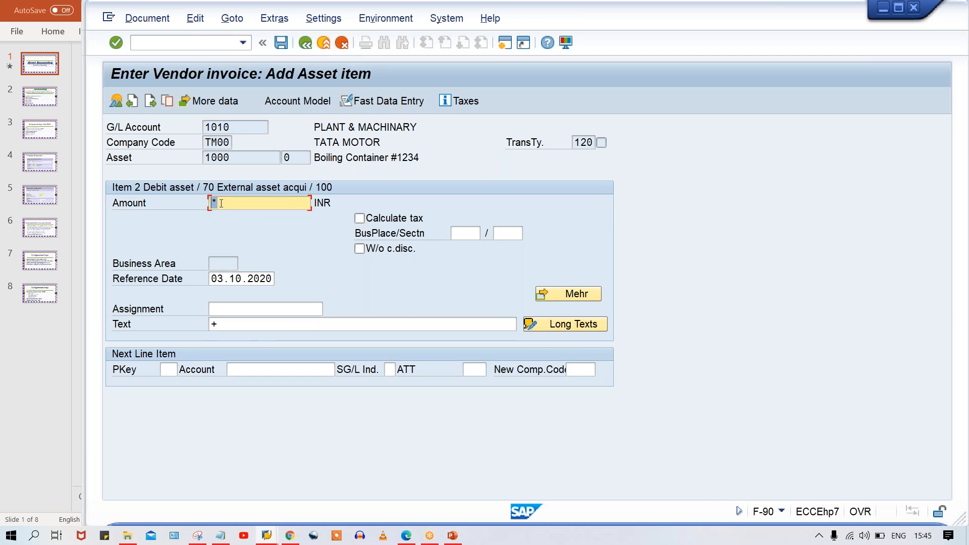
left_click(229, 203)
left_click(232, 329)
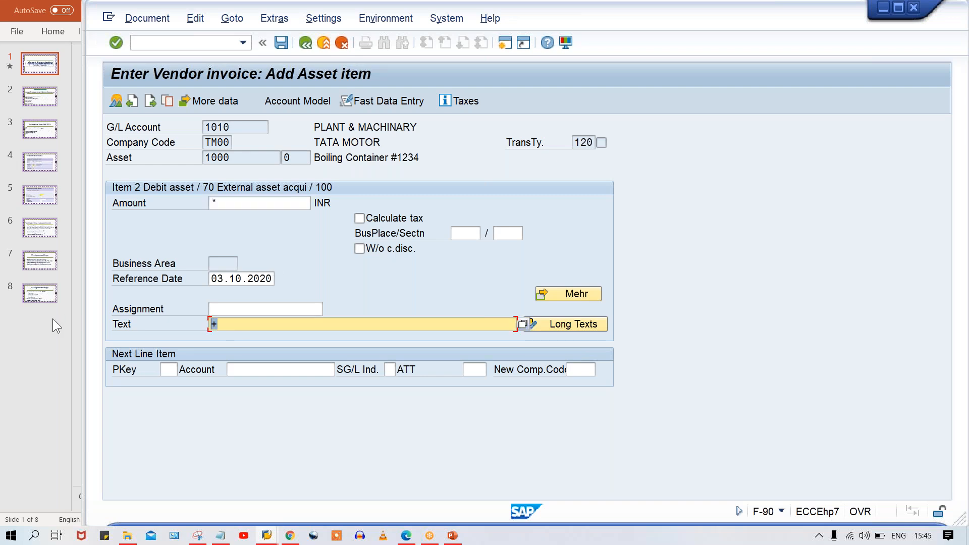
left_click(246, 329)
Simulate the document and examine the accounts and asset number of the vendor and asset line items.
left_click(155, 19)
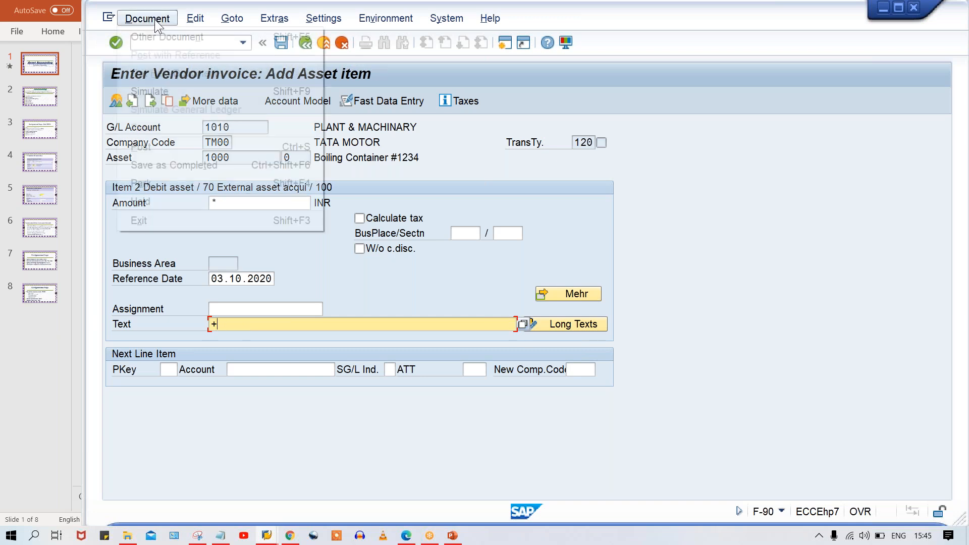
left_click(172, 92)
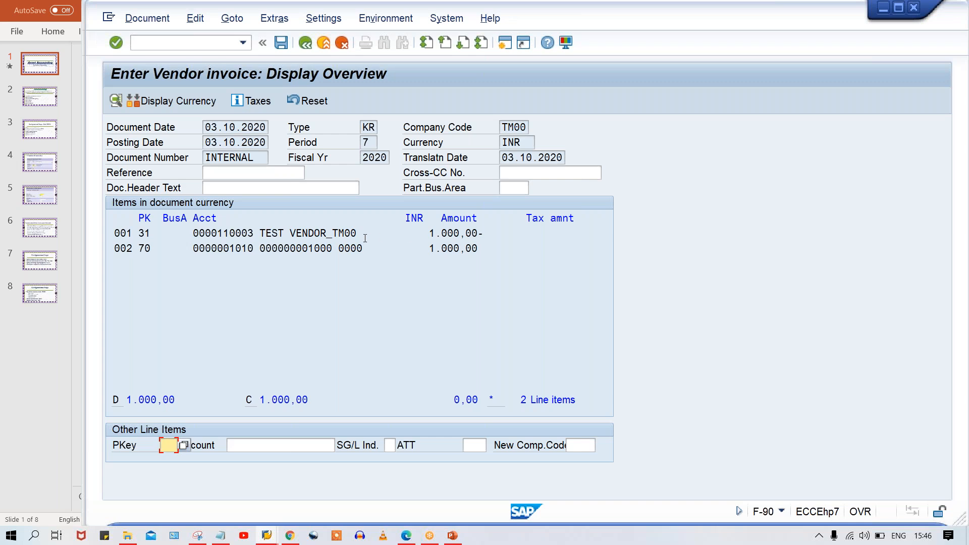
left_click_drag(365, 235, 217, 229)
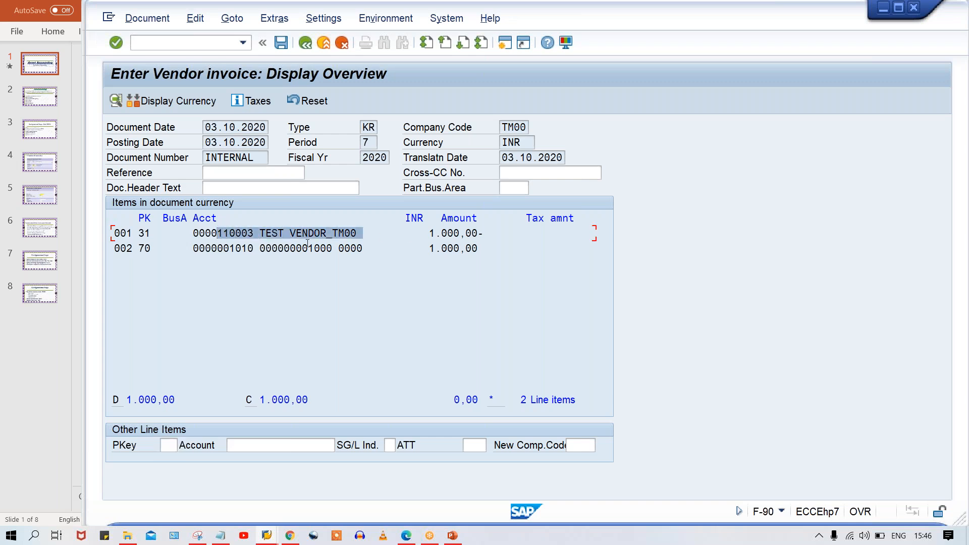
left_click_drag(334, 247, 309, 245)
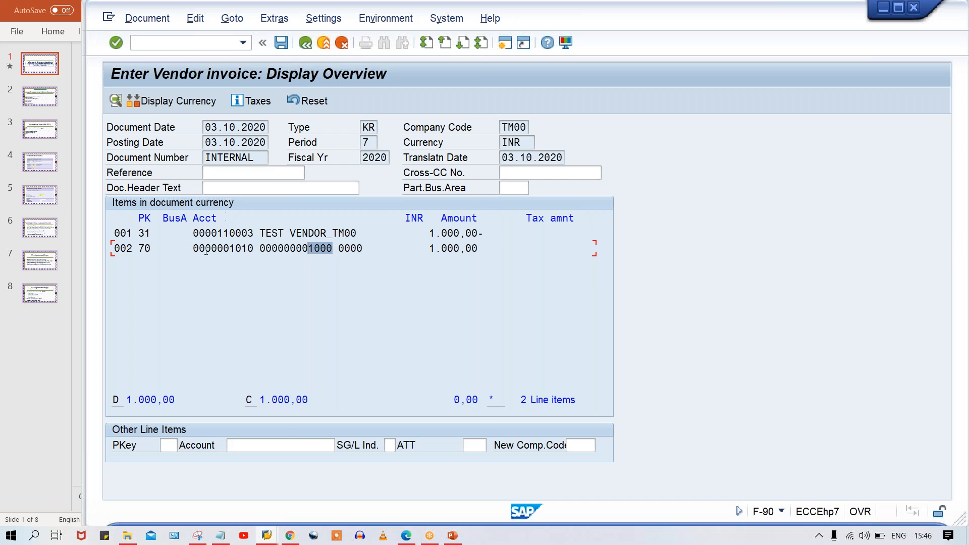
left_click_drag(229, 249, 253, 250)
left_click_drag(332, 247, 308, 248)
left_click_drag(337, 248, 310, 247)
left_click_drag(333, 248, 309, 248)
Start the asset class maintenance transaction OAOA in a new session.
left_click(503, 43)
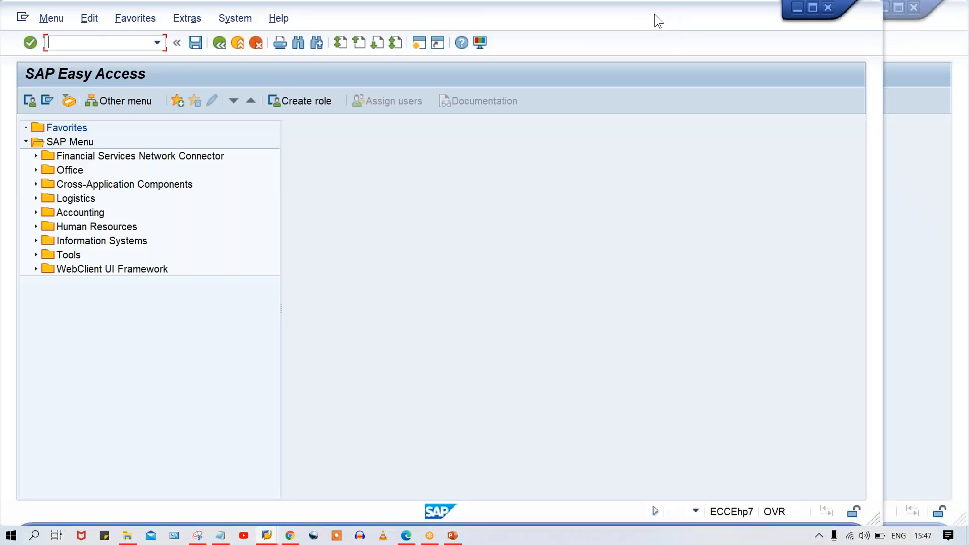
left_click_drag(650, 13, 717, 7)
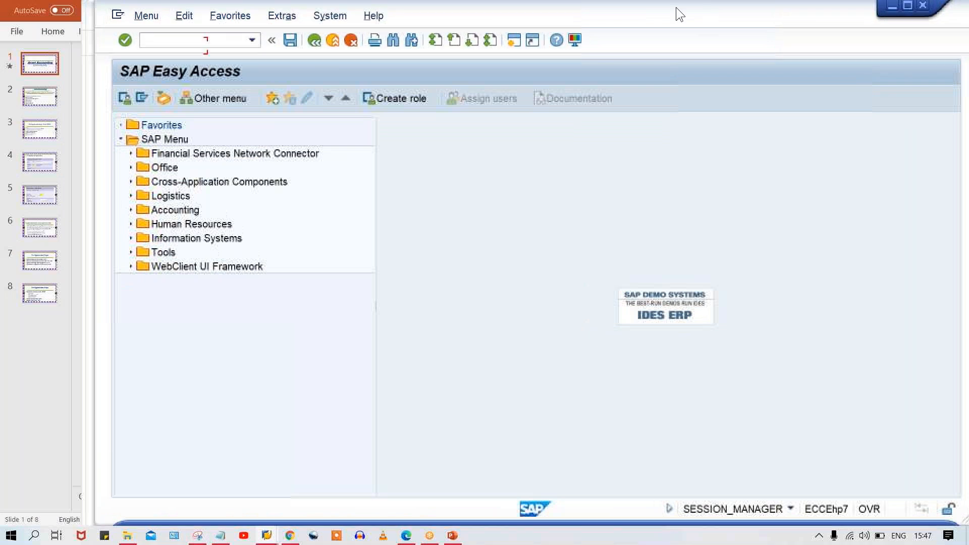
left_click(191, 46)
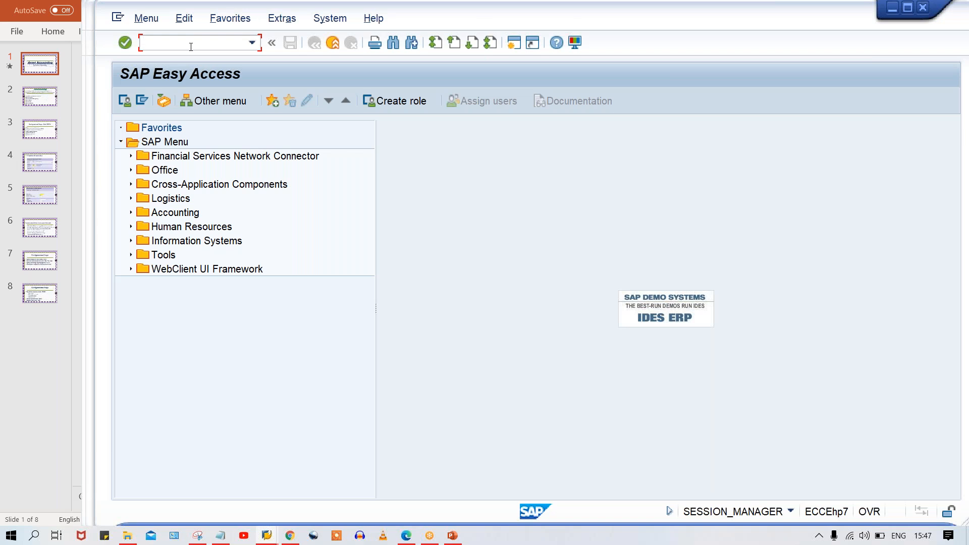
type("o")
key("Caps_Lock")
type("AOA")
key("Return")
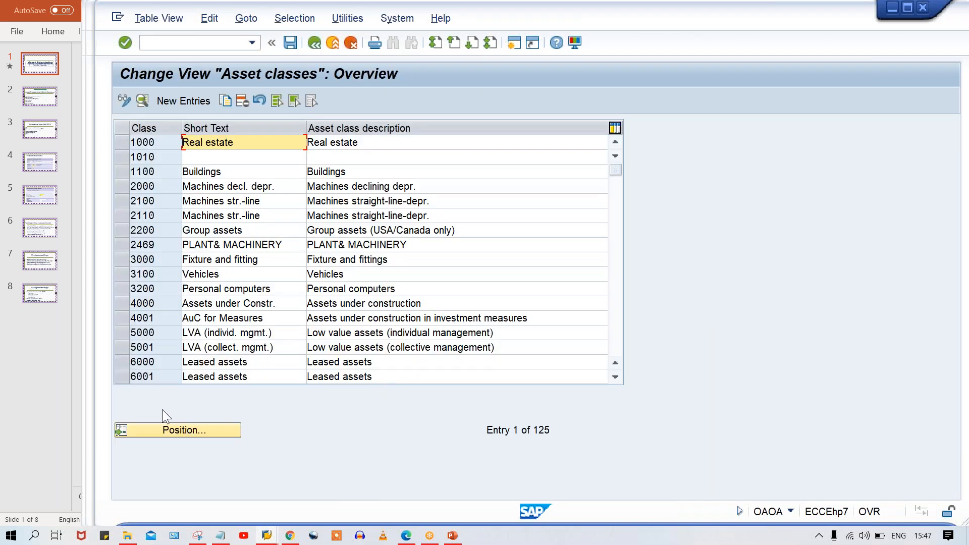
Locate asset class TP&M (PLANT & MACHINARY), open its details and check its account determination.
left_click(159, 142)
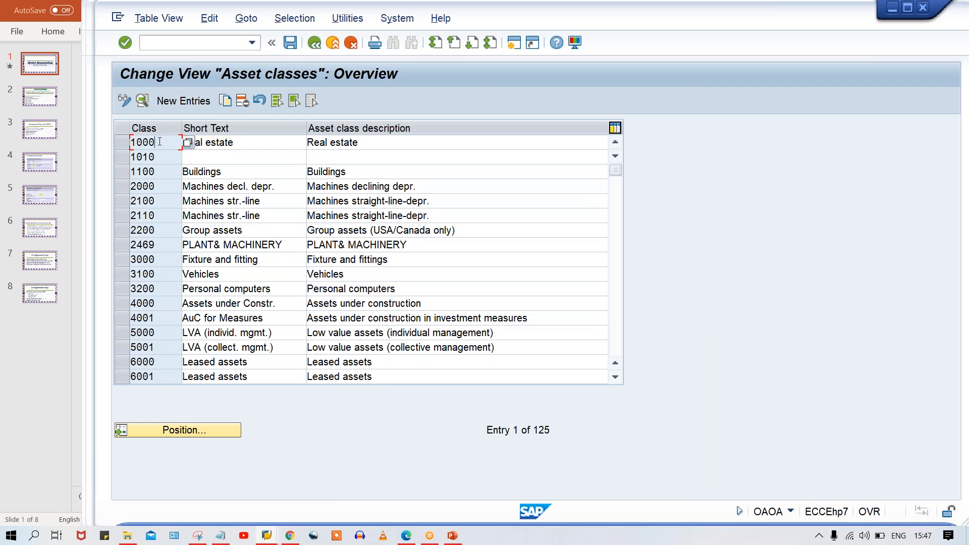
left_click(181, 430)
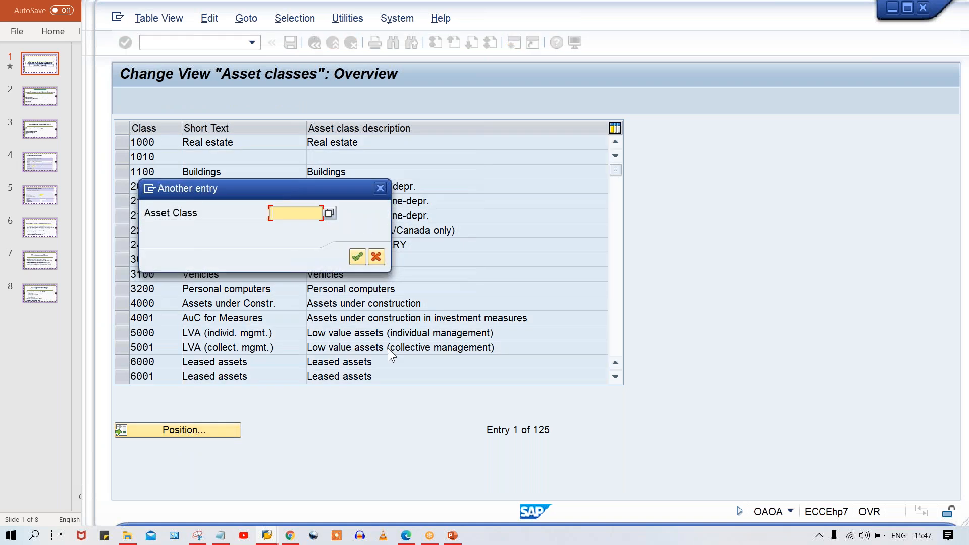
type("T")
key("Down")
key("Return")
key("Return")
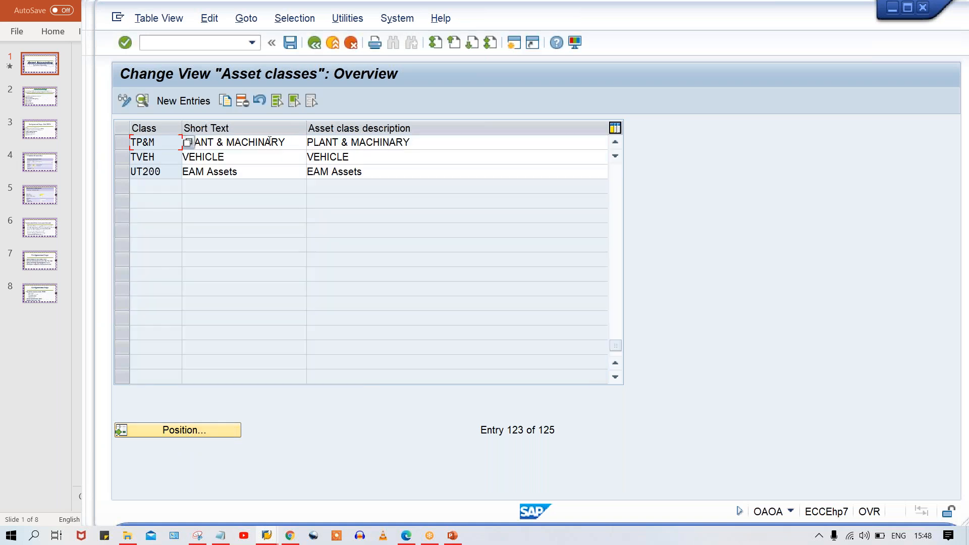
double_click(447, 142)
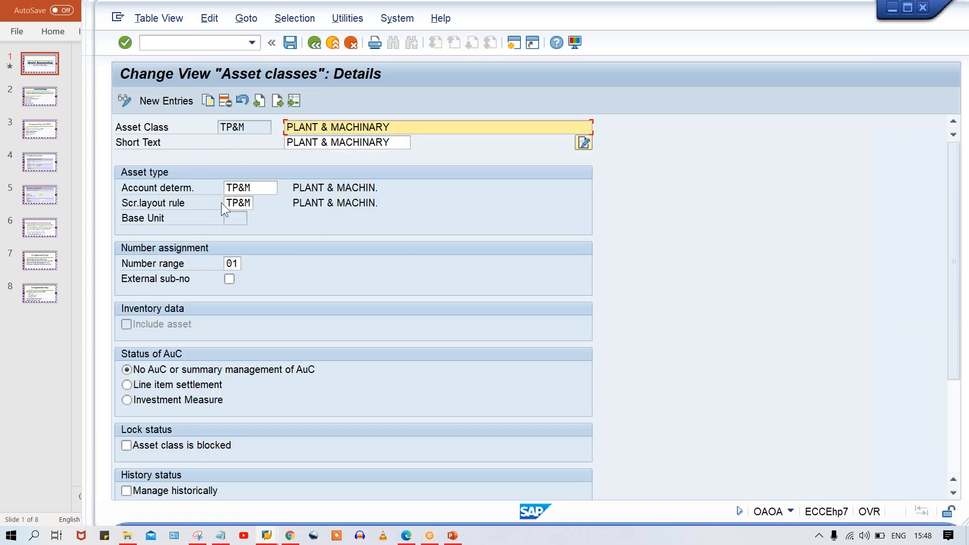
left_click(264, 185)
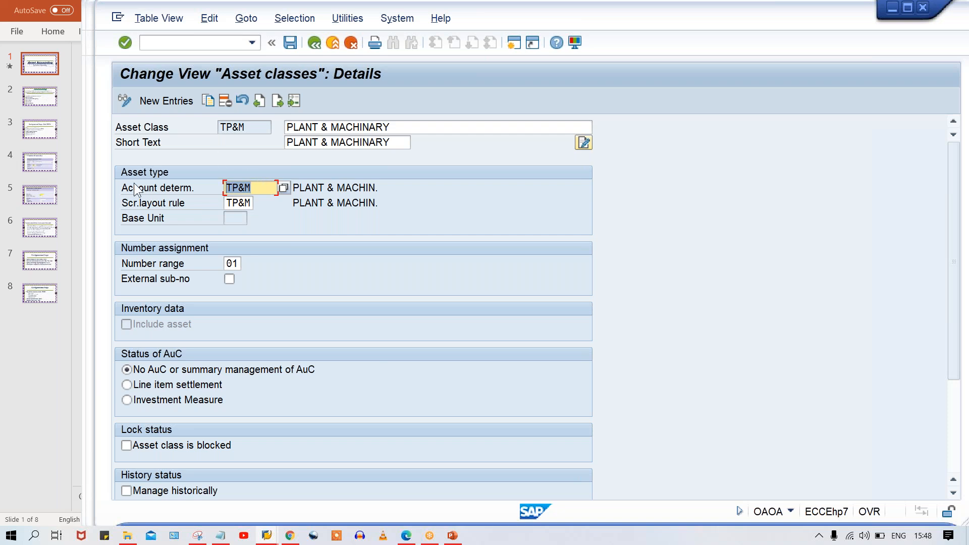
Start transaction AO90 in place of OAOA and display the account determinations for chart of accounts TCOA.
left_click(174, 43)
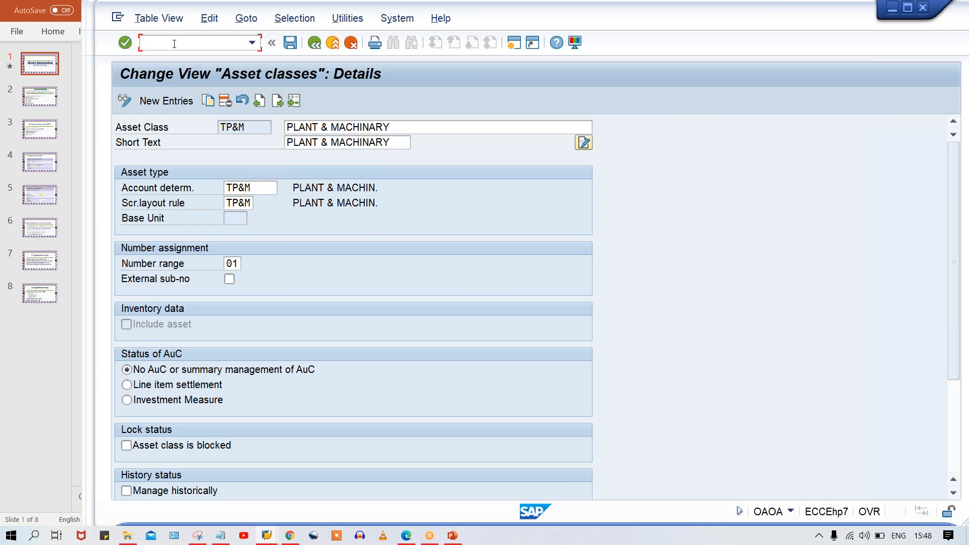
type("/NAO90")
key("Return")
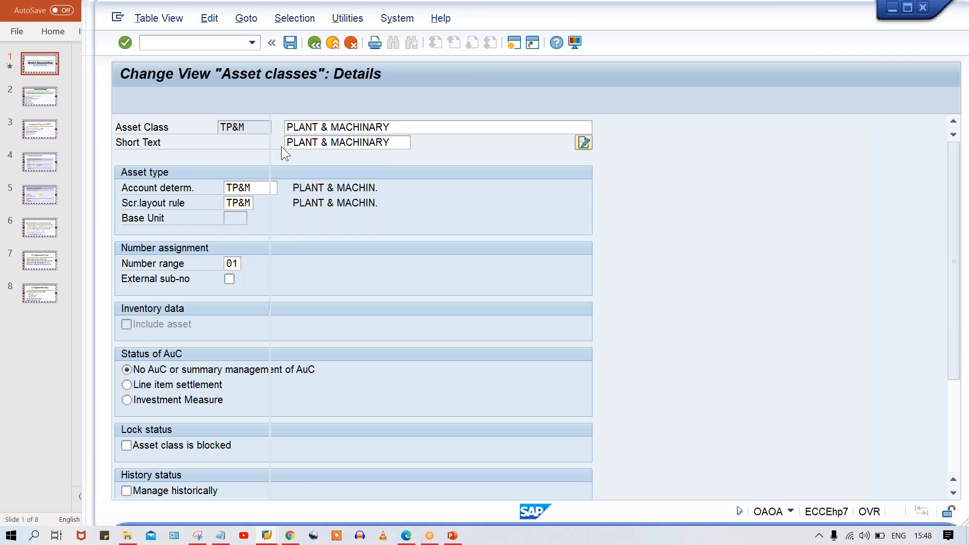
left_click(293, 190)
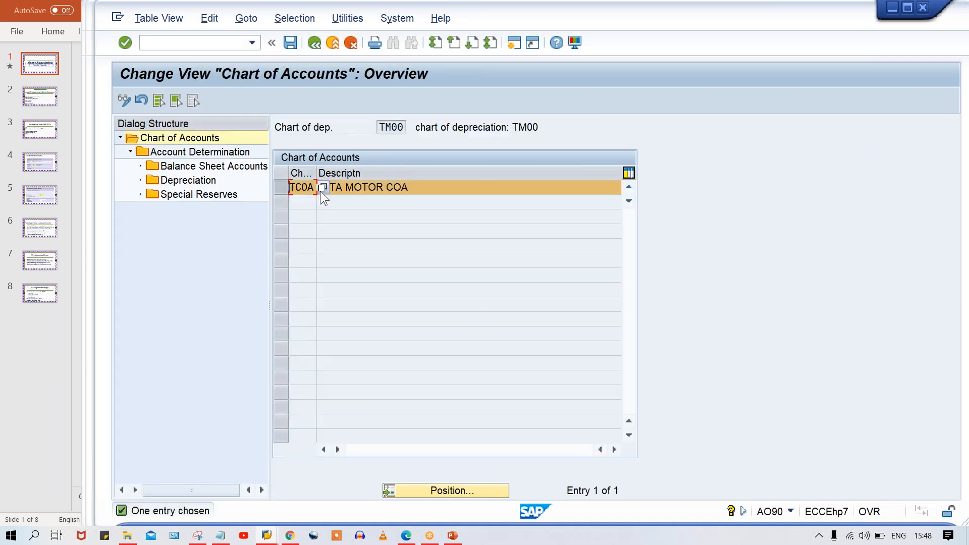
double_click(184, 155)
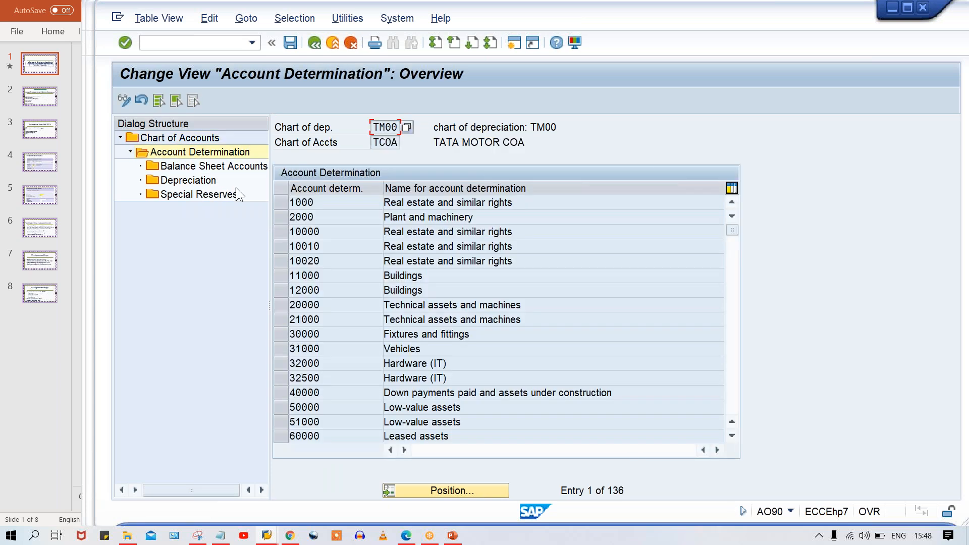
Locate account determination TP&M and open its balance sheet accounts to examine the acquisition account assignment.
left_click(454, 489)
type("TP&M")
key("Return")
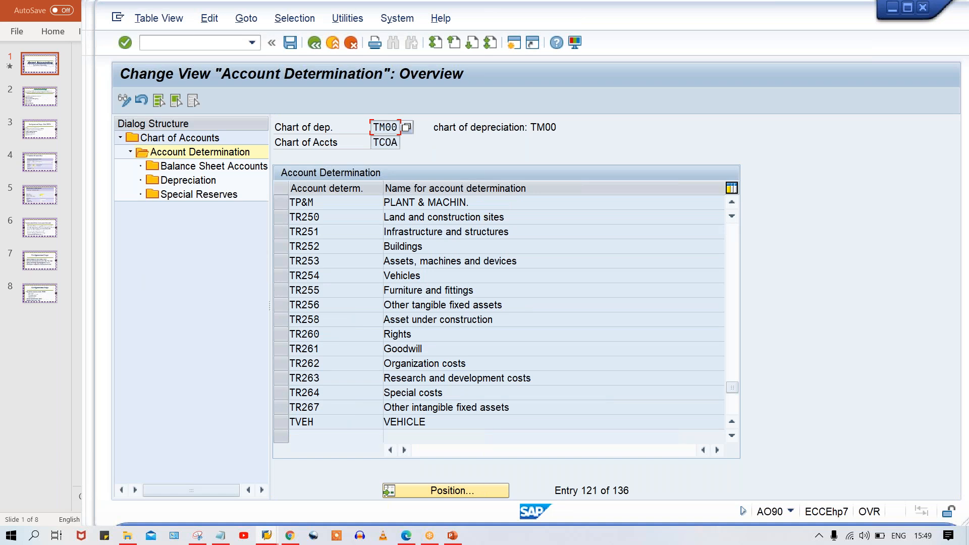
left_click(280, 203)
double_click(212, 166)
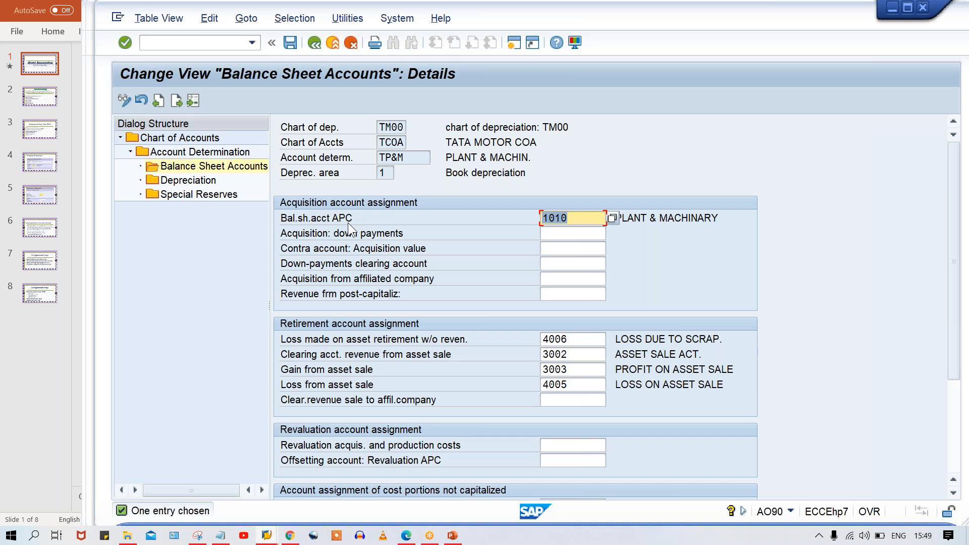
Compare the APC balance sheet account in AO90 with the asset line's G/L account in the F-90 vendor invoice, and post the invoice.
left_click(584, 218)
left_click_drag(585, 215, 466, 213)
mouse_move(266, 538)
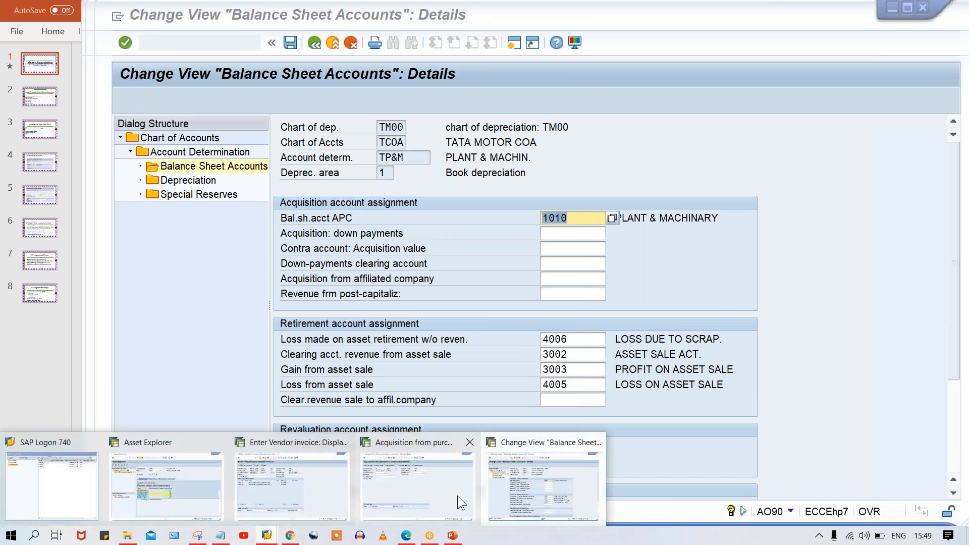
left_click(289, 498)
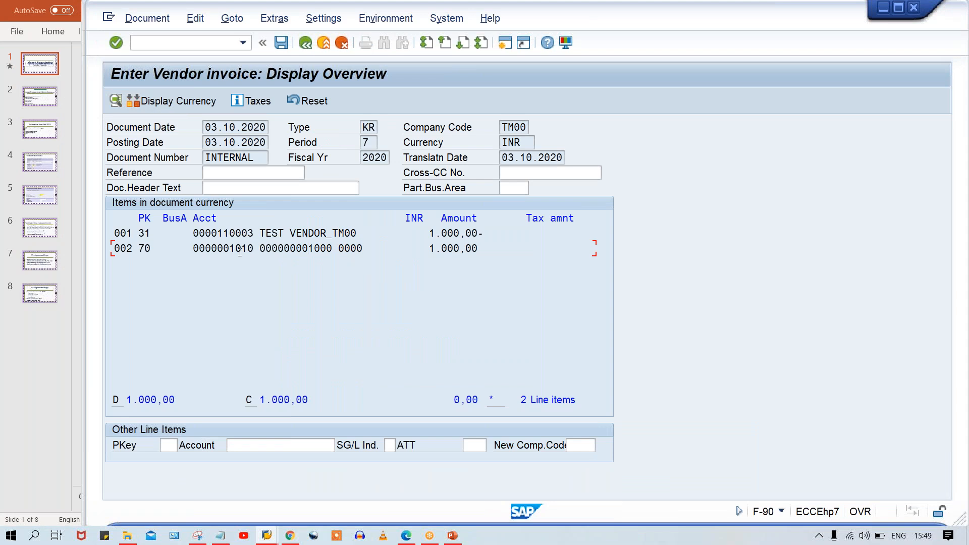
left_click_drag(251, 248, 231, 244)
left_click_drag(369, 248, 231, 244)
left_click(305, 285)
key("ctrl+s")
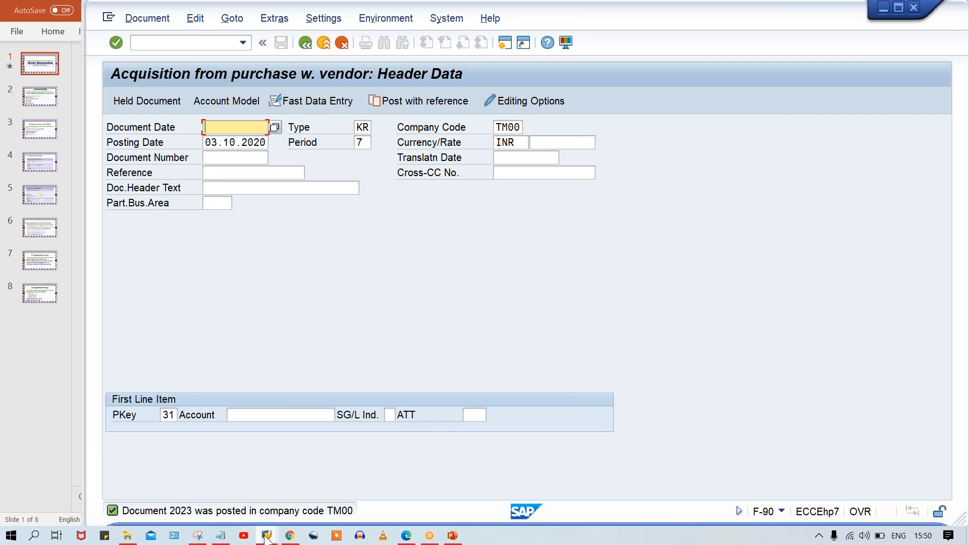
Switch to Asset Explorer, refresh asset 1000 and check its planned acquisition value and ordinary depreciation for 2020.
mouse_move(266, 538)
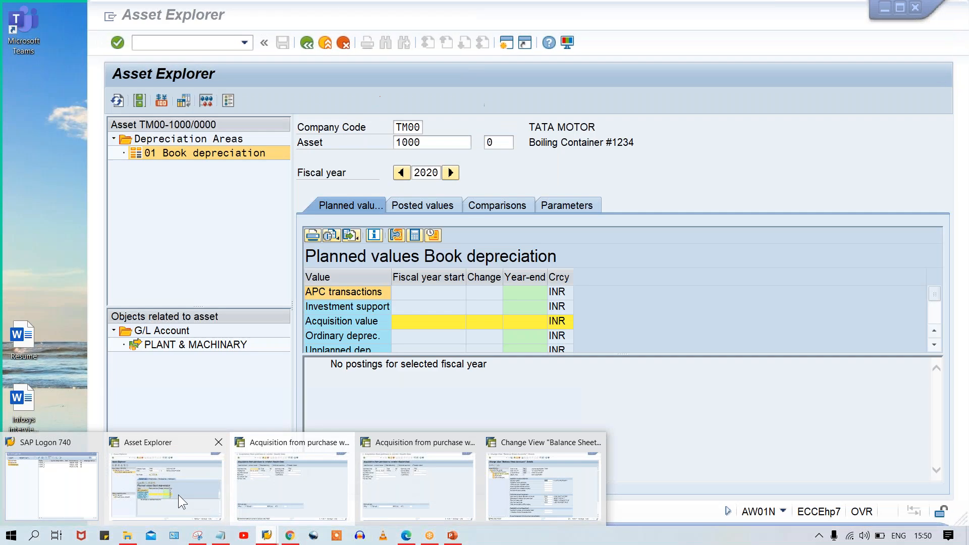
left_click(177, 494)
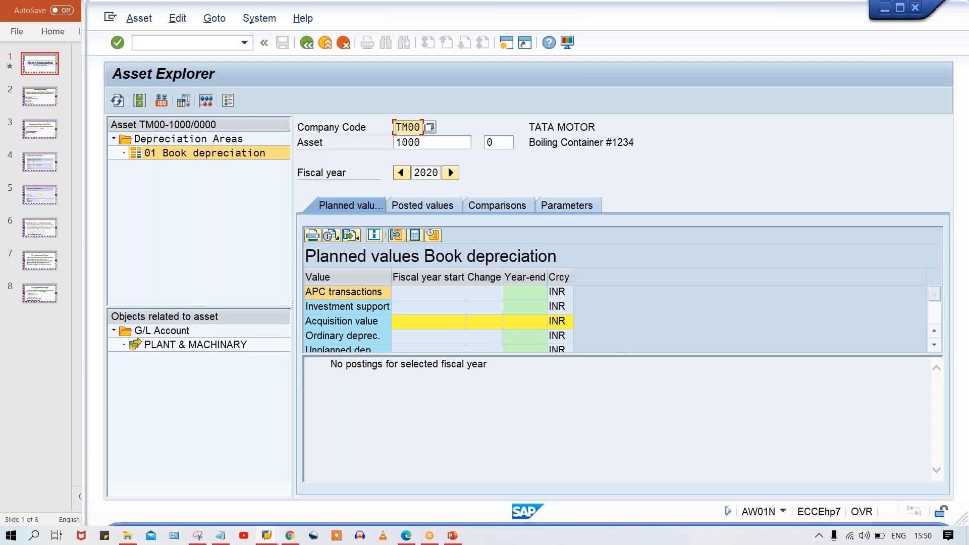
left_click(438, 95)
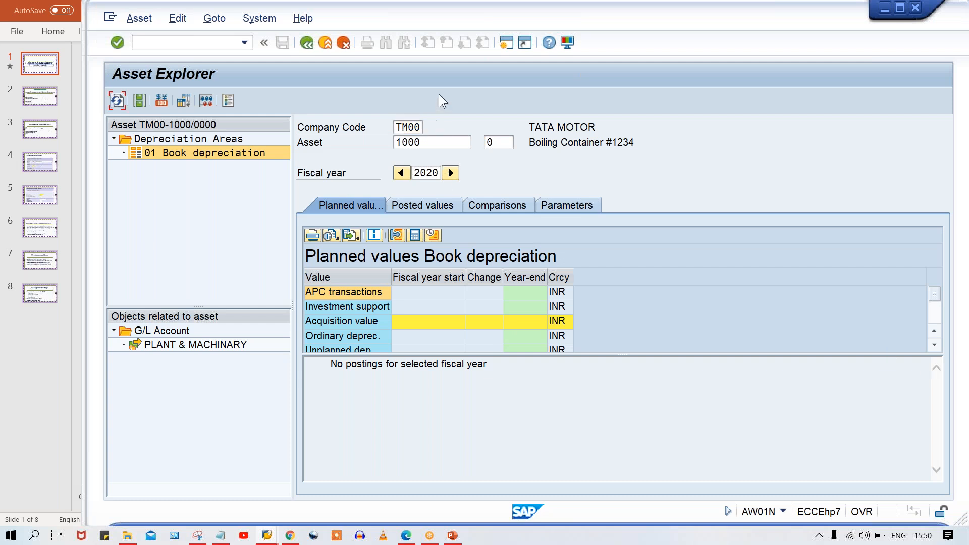
left_click(117, 101)
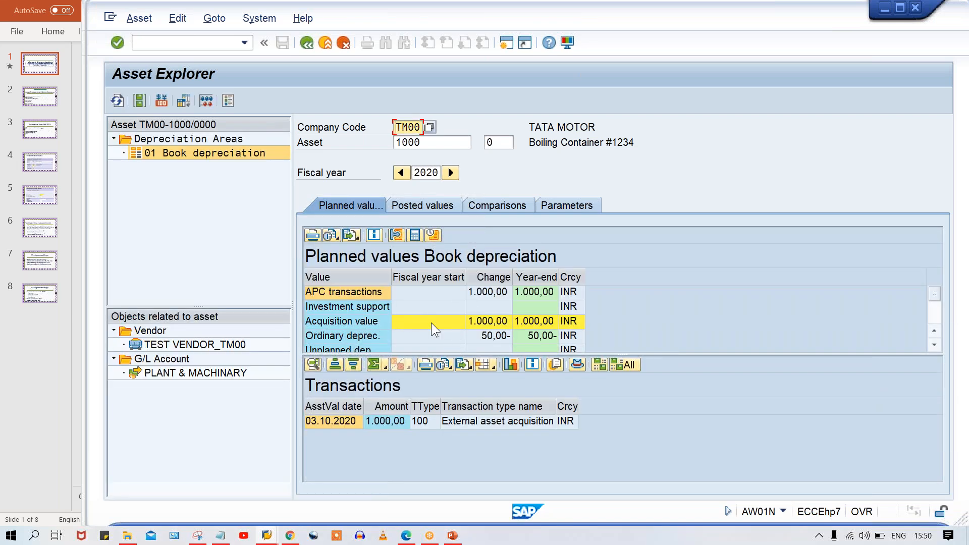
left_click(494, 337)
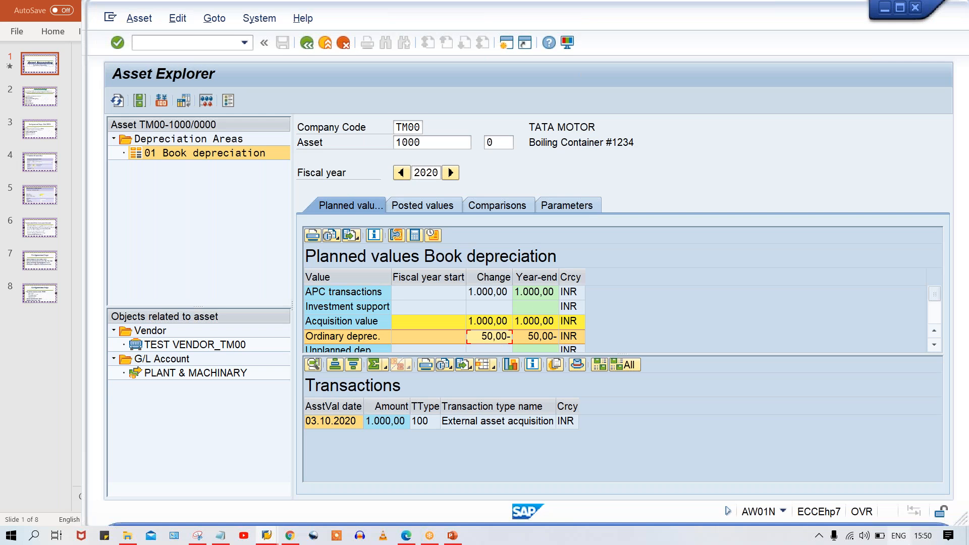
Display the asset's posted values and examine the planned ordinary depreciation for period 7.
left_click(440, 204)
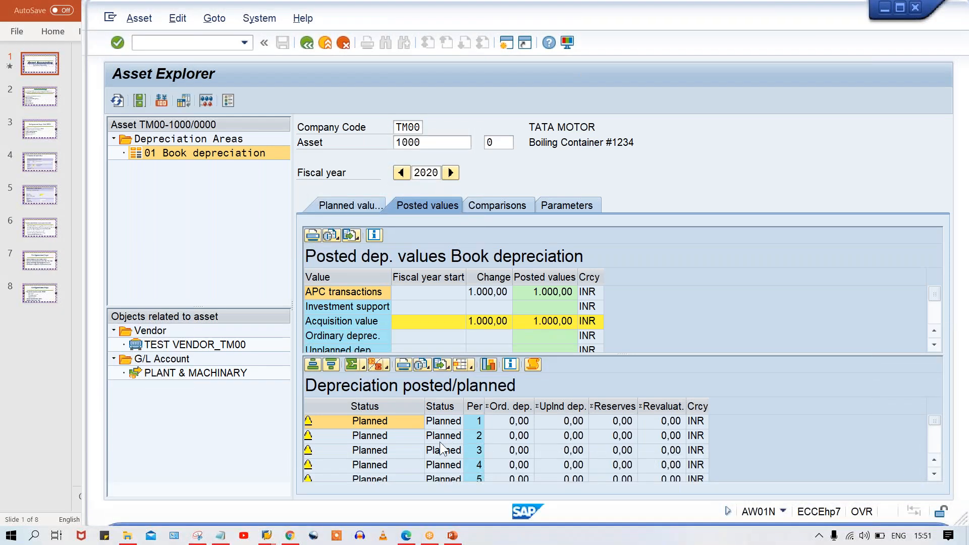
left_click(508, 464)
scroll(508, 467, "down", 3)
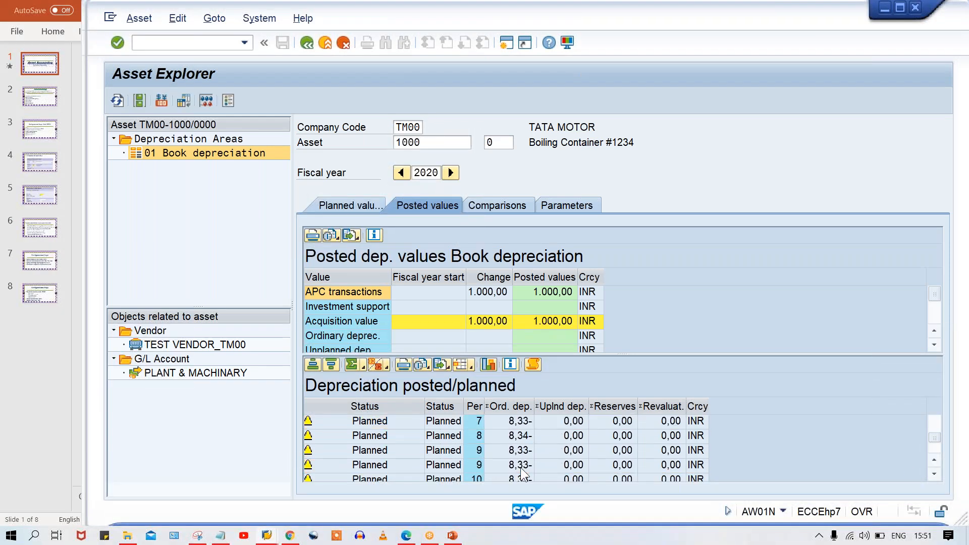
scroll(520, 467, "up", 2)
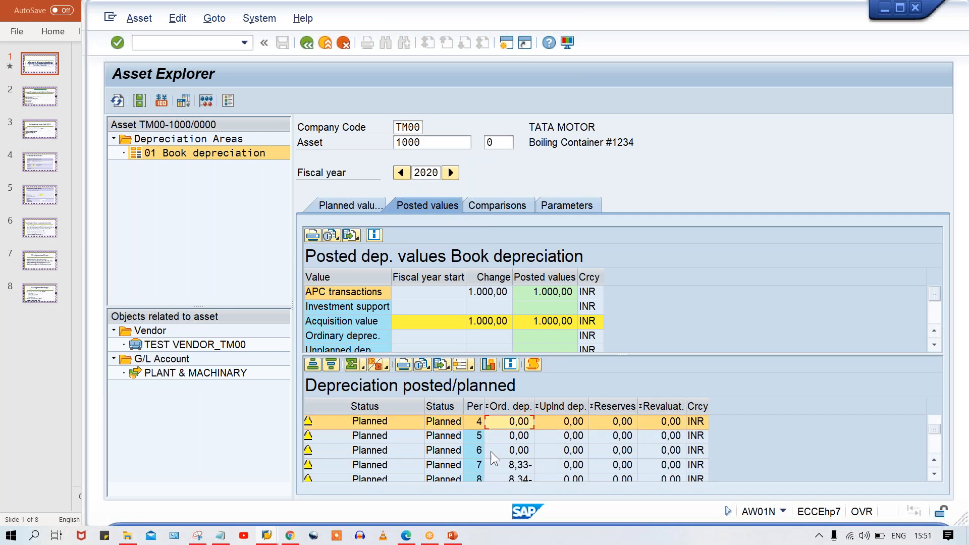
left_click(474, 464)
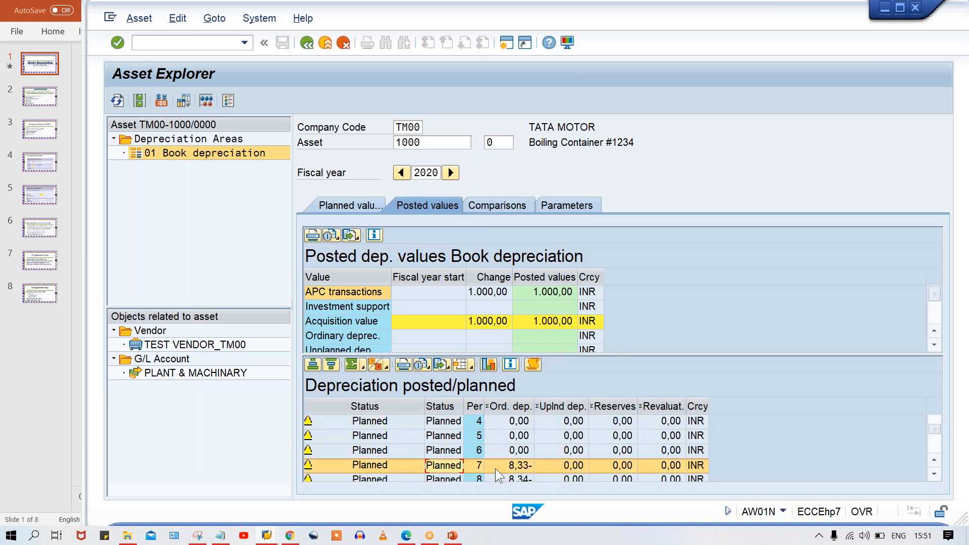
left_click(519, 465)
left_click(511, 467)
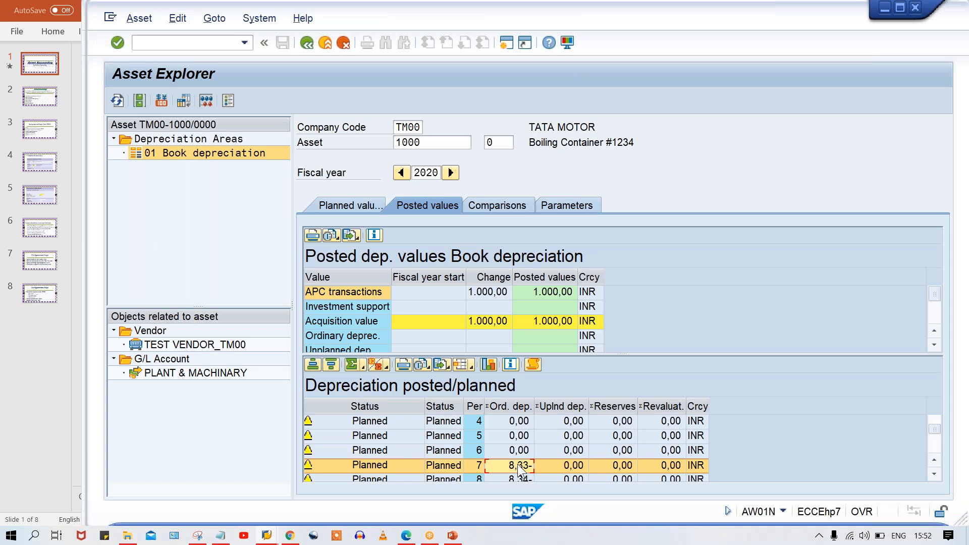
Review the planned ordinary depreciation for periods 8 through 12 with its total, and return to period 7.
scroll(520, 469, "down", 1)
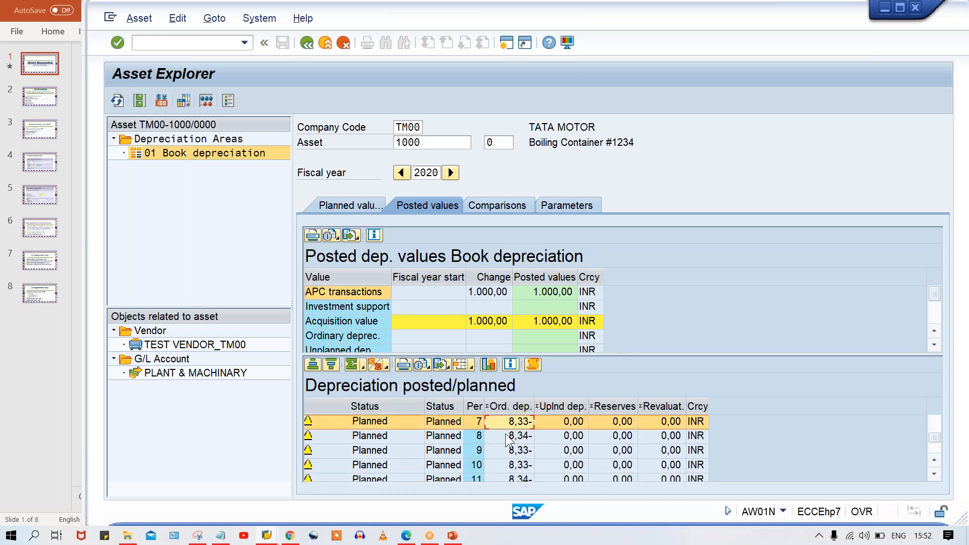
left_click(478, 438)
left_click(475, 452)
left_click(474, 467)
left_click(472, 477)
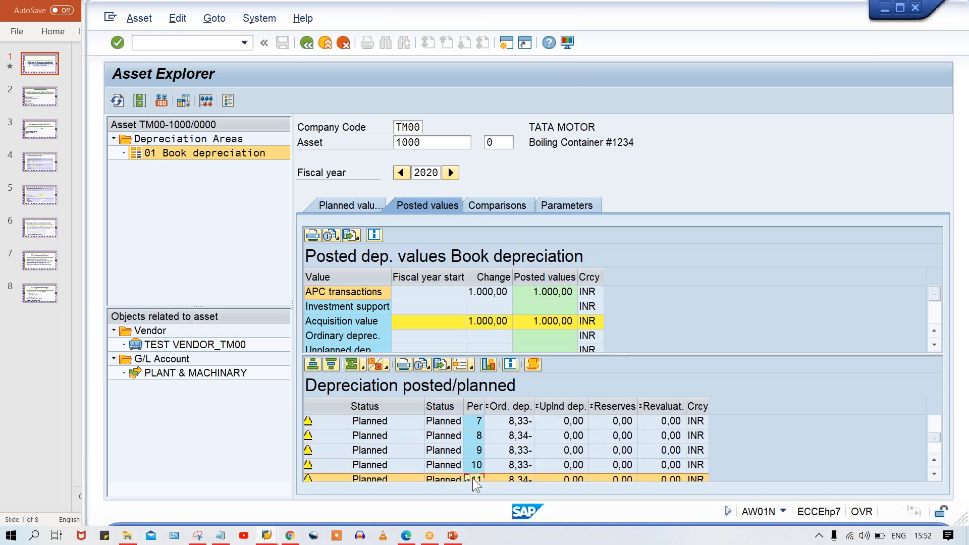
scroll(497, 466, "down", 1)
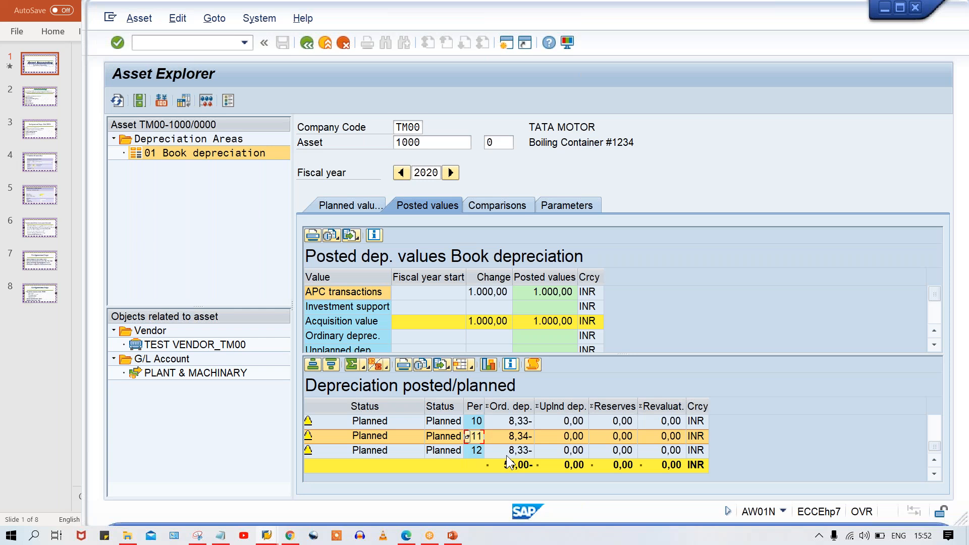
scroll(507, 460, "up", 2)
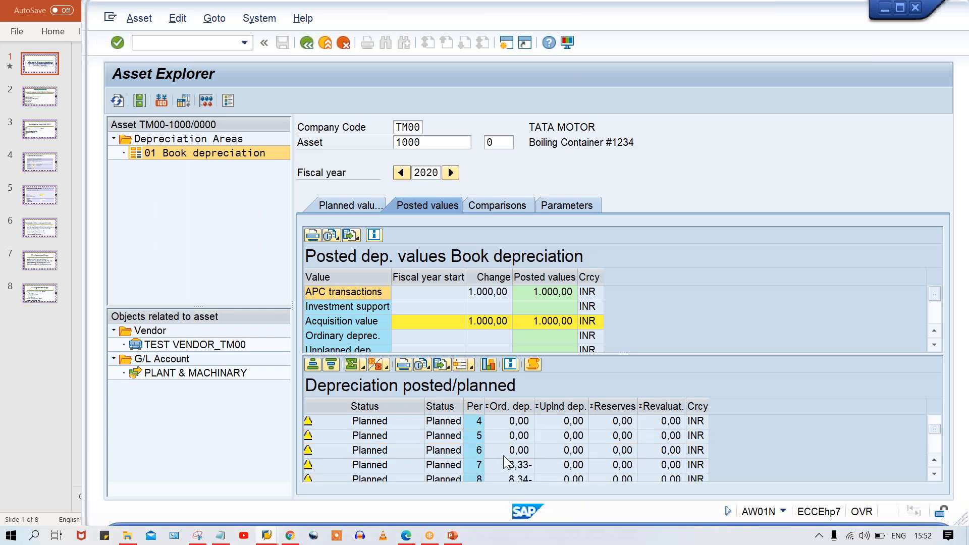
left_click(518, 465)
left_click(472, 469)
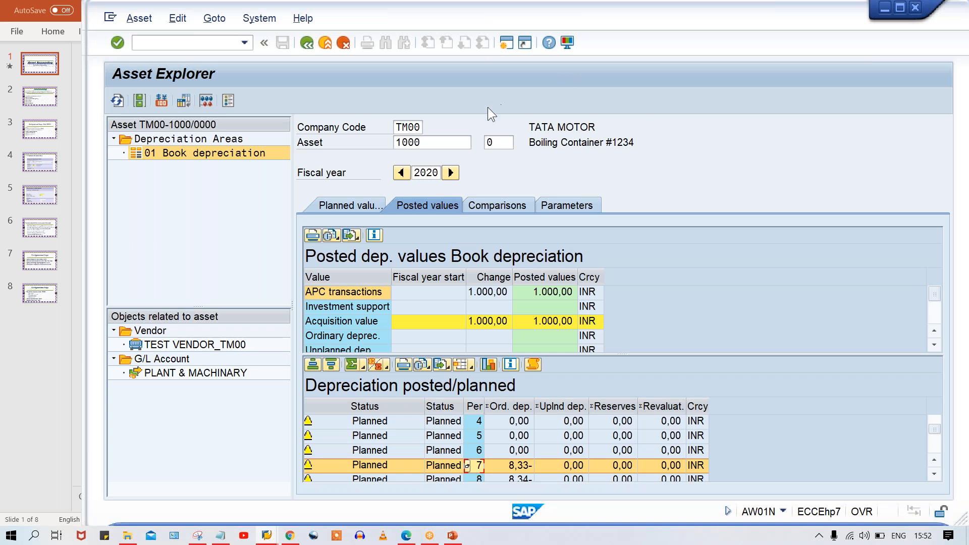
Run FBL3N in a new session to list the open items of G/L account 1010 in company code TM00.
left_click(505, 45)
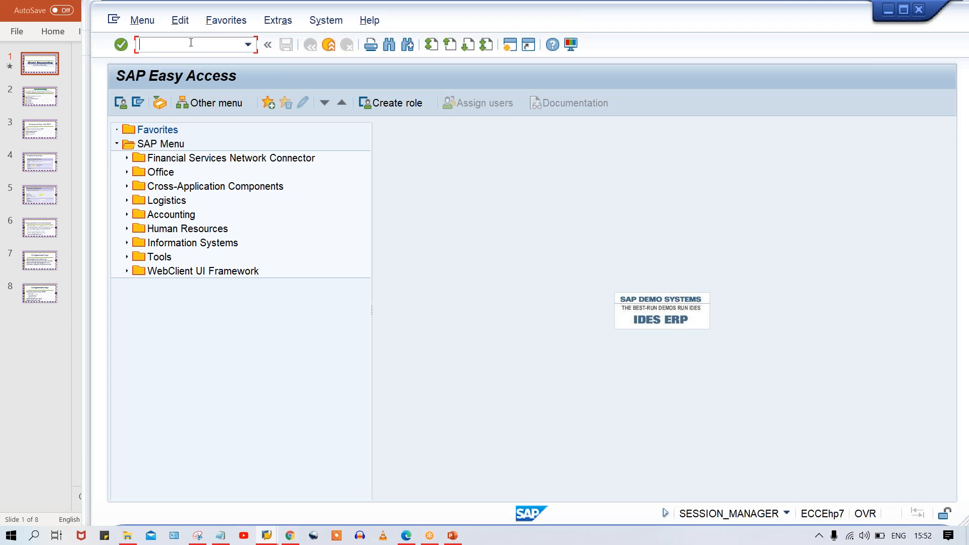
type("FBL3N")
key("Return")
type("1010")
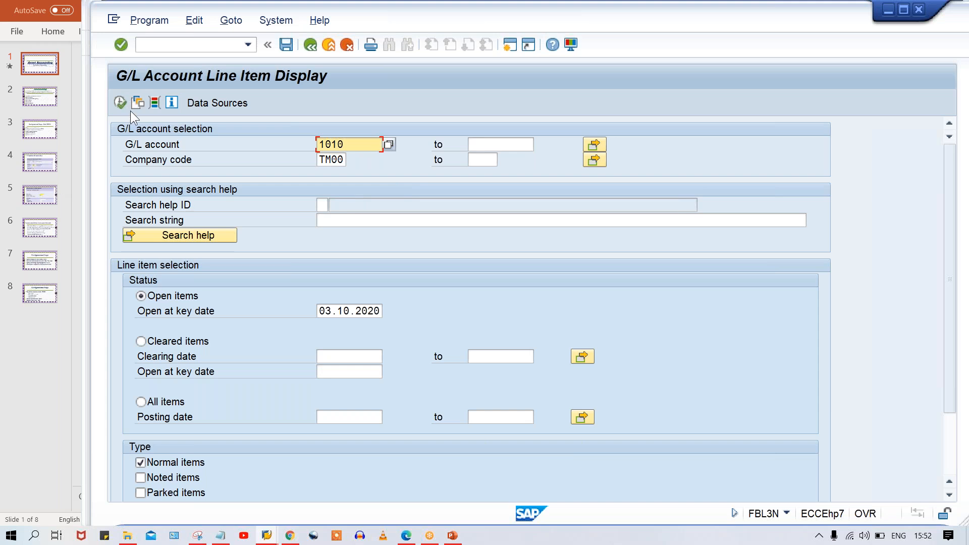
left_click(117, 106)
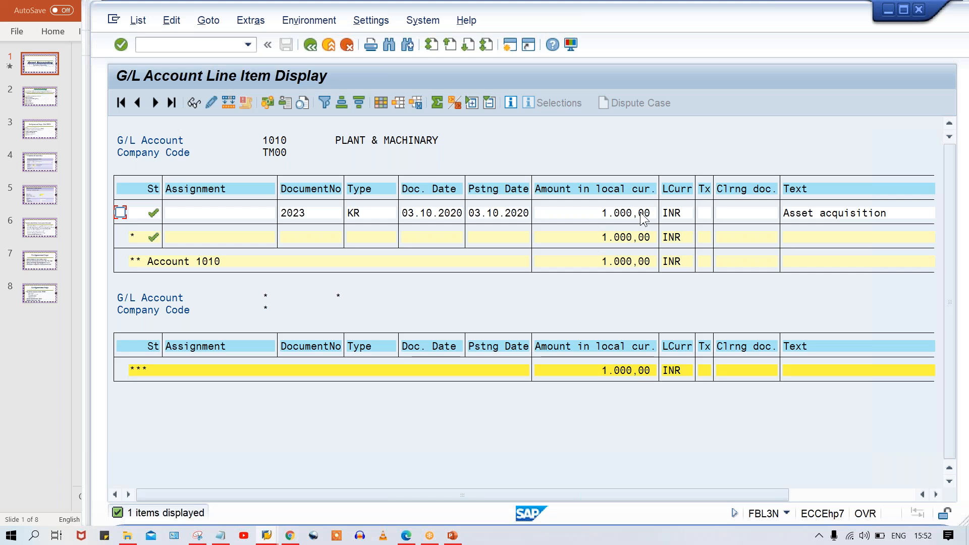
Open the asset acquisition line item, check its document header, and leave the document and the line item list.
double_click(643, 218)
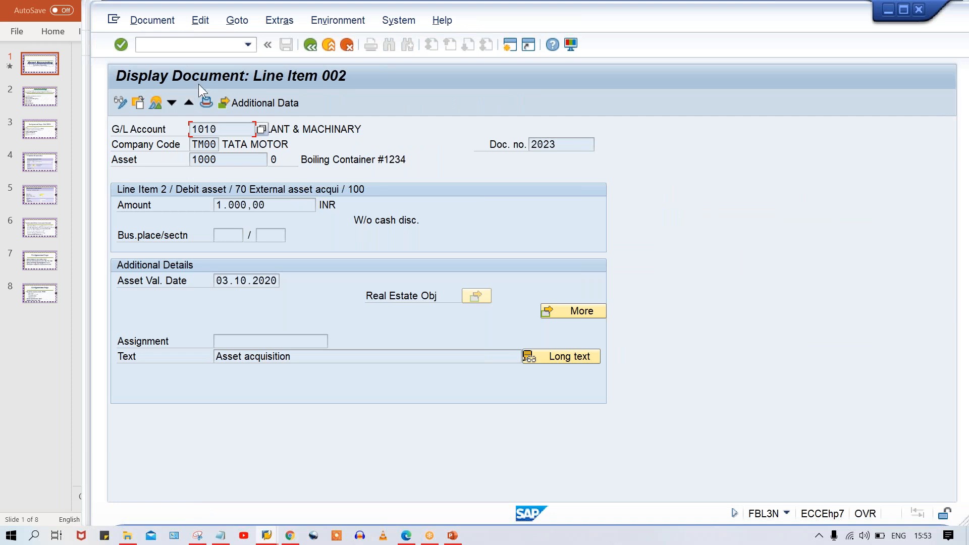
left_click(207, 101)
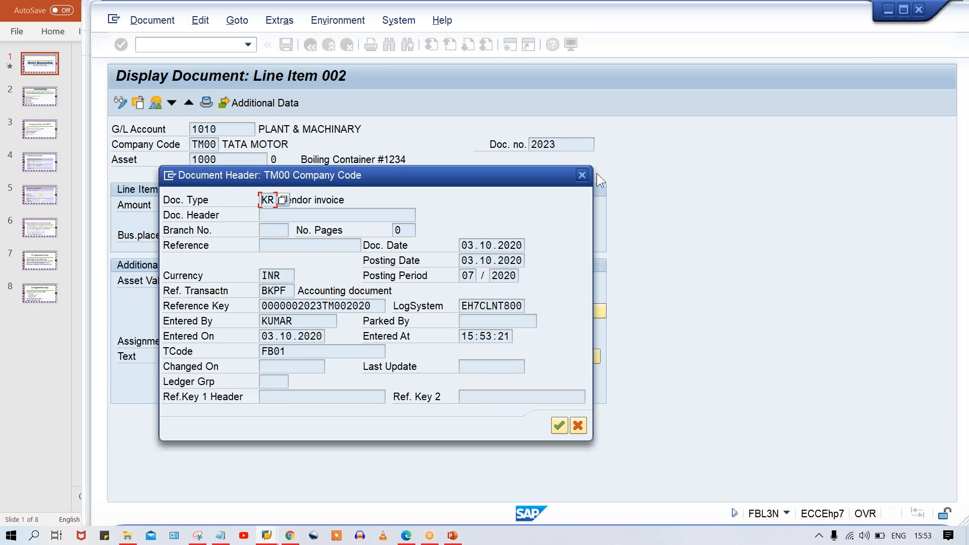
left_click(582, 175)
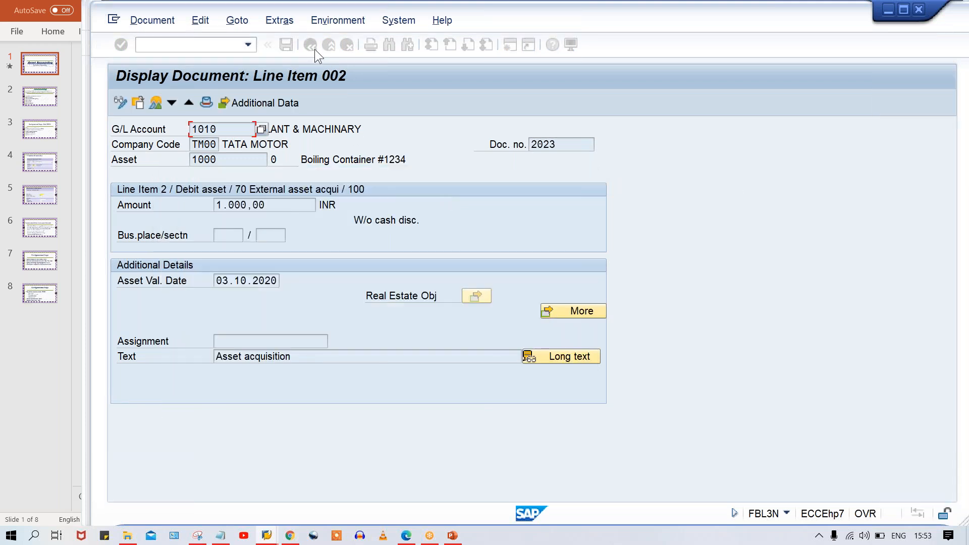
key("F3")
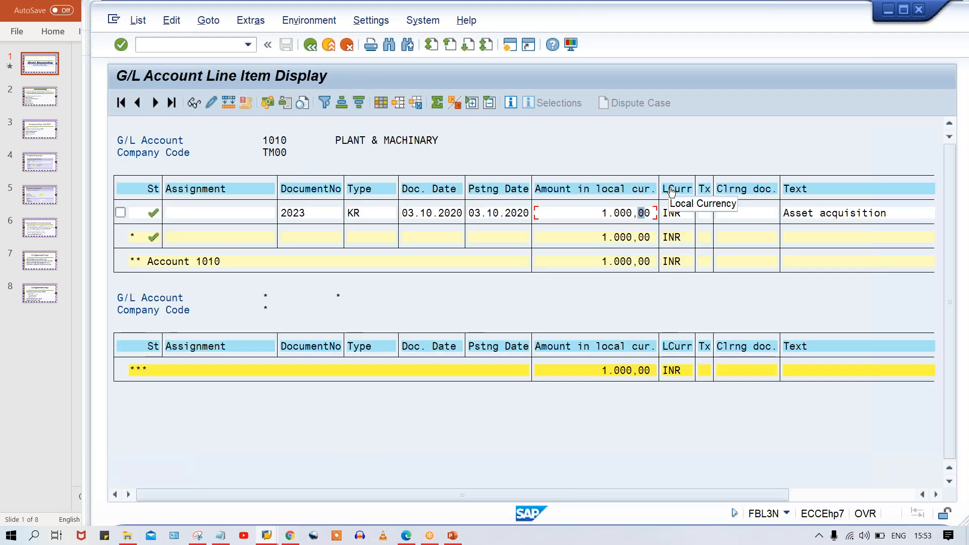
left_click(310, 44)
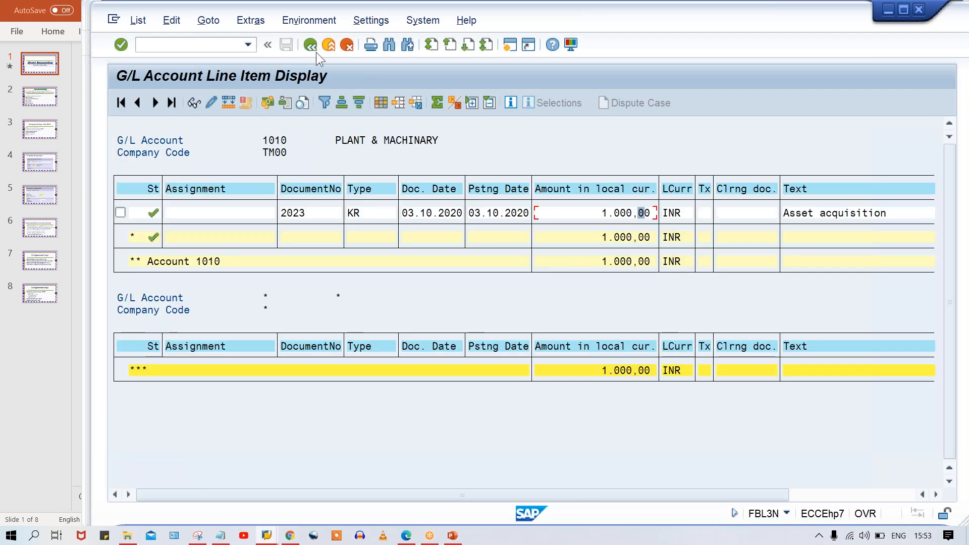